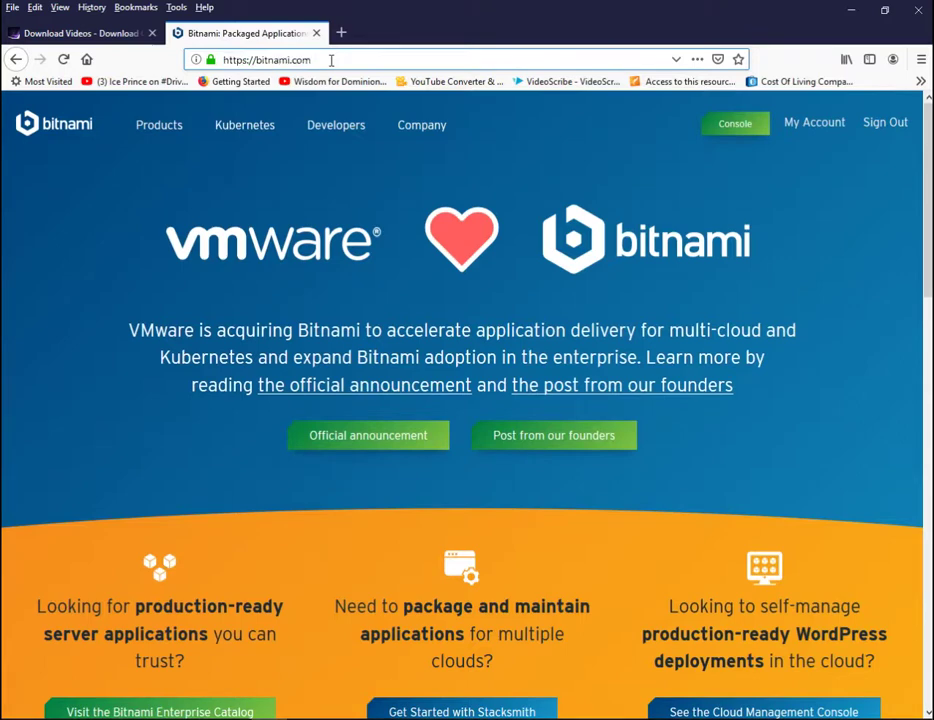
Step: Open Bitnami's Application Catalog from the Products menu and browse the app tiles
{"action": "mouse_move", "coordinate": [165, 133]}
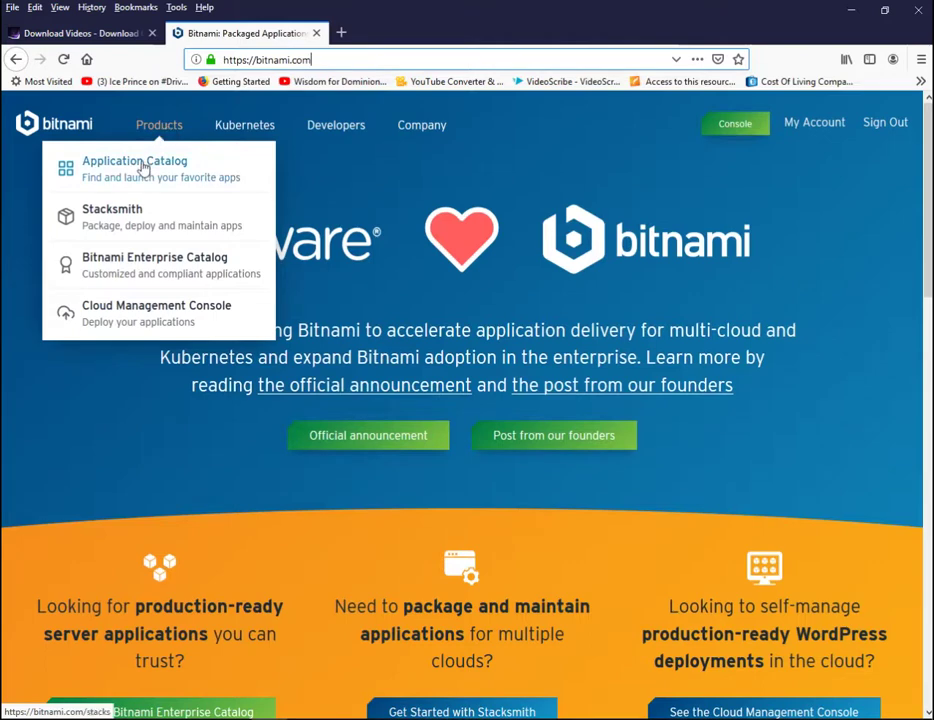
{"action": "left_click", "coordinate": [143, 170]}
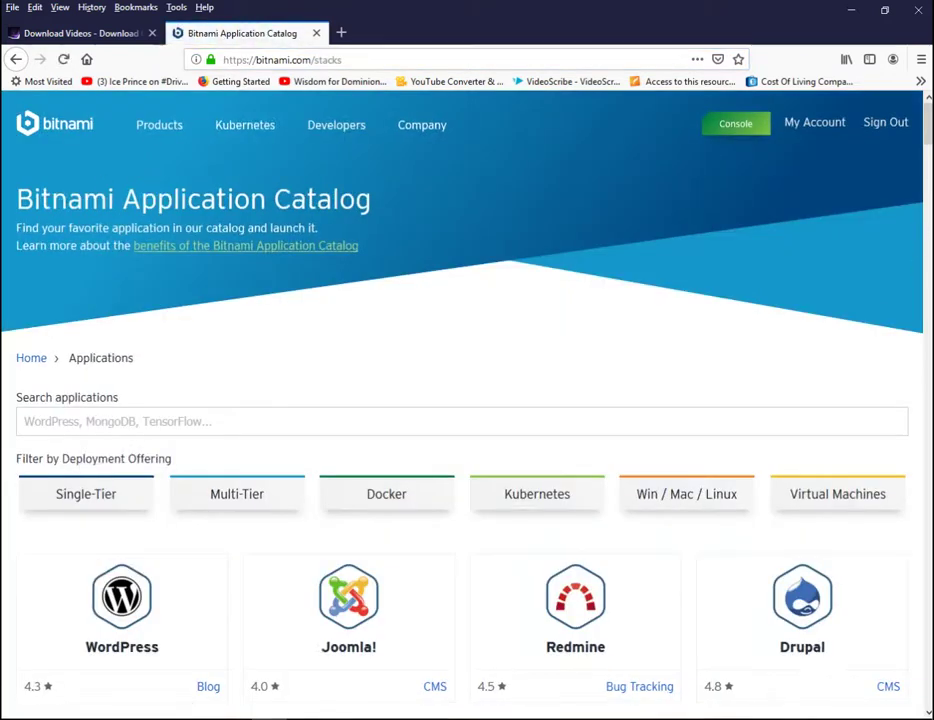
{"action": "scroll", "coordinate": [467, 400], "scroll_direction": "down", "scroll_amount": 3}
{"action": "scroll", "coordinate": [467, 400], "scroll_direction": "down", "scroll_amount": 1}
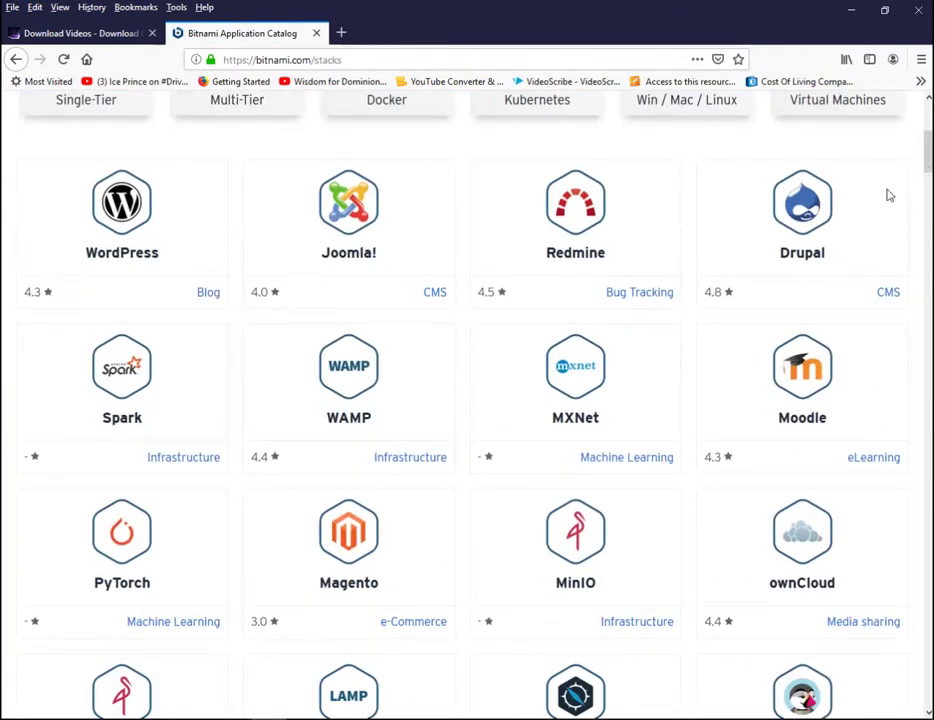
{"action": "scroll", "coordinate": [889, 196], "scroll_direction": "up", "scroll_amount": 1}
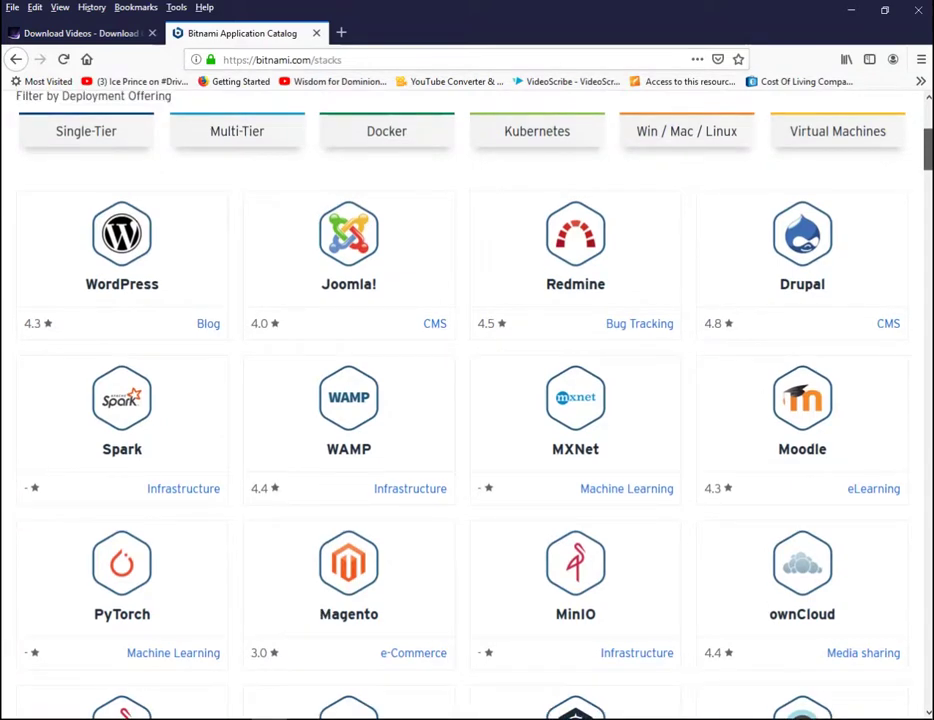
{"action": "scroll", "coordinate": [530, 333], "scroll_direction": "up", "scroll_amount": 3}
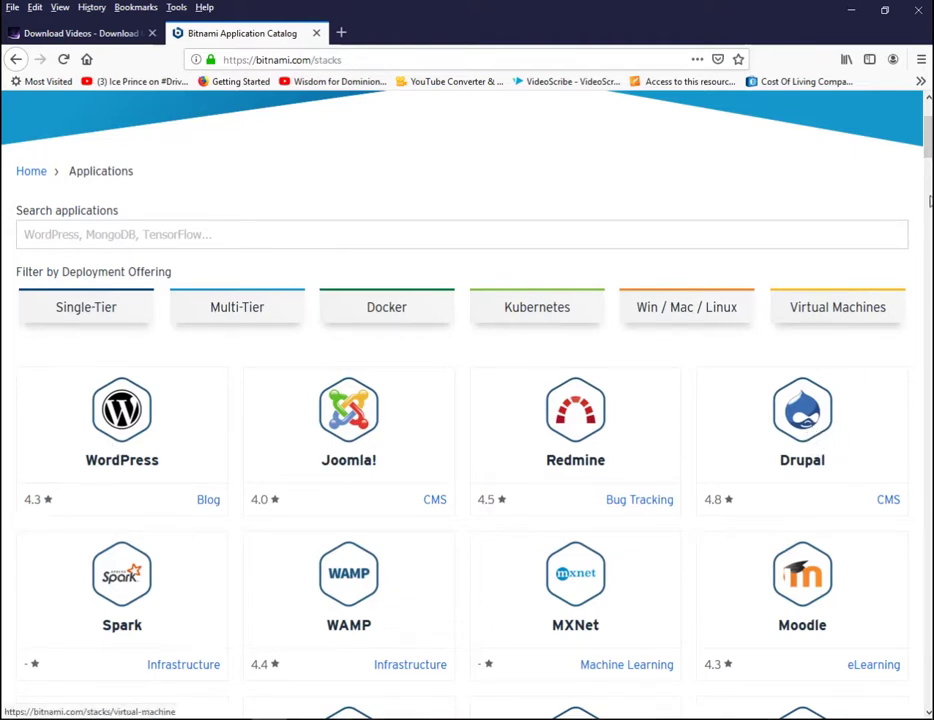
{"action": "left_click", "coordinate": [929, 201]}
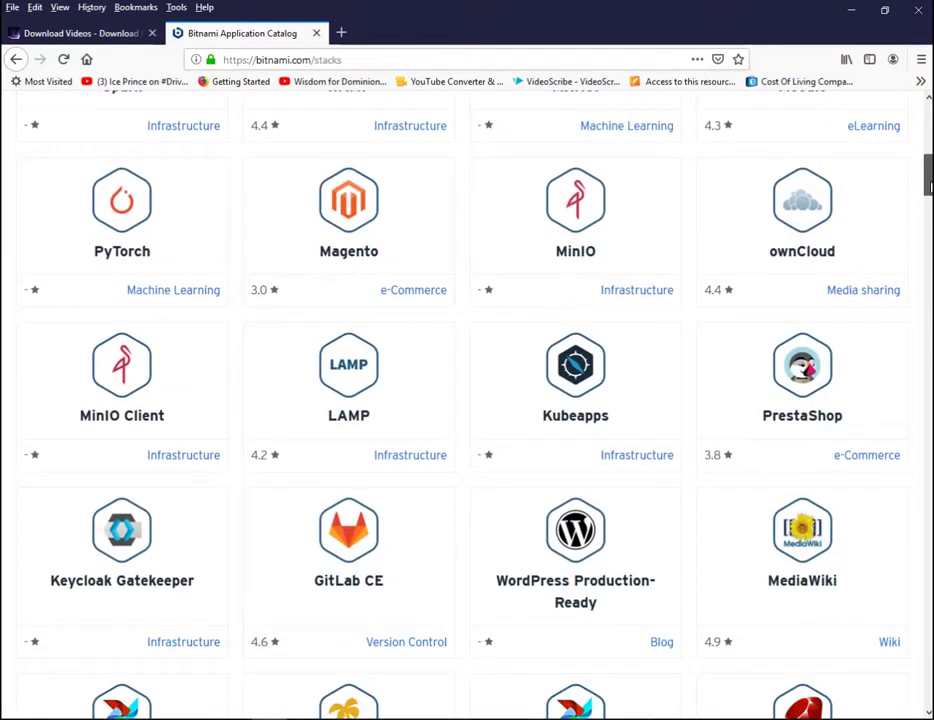
{"action": "scroll", "coordinate": [929, 185], "scroll_direction": "down", "scroll_amount": 5}
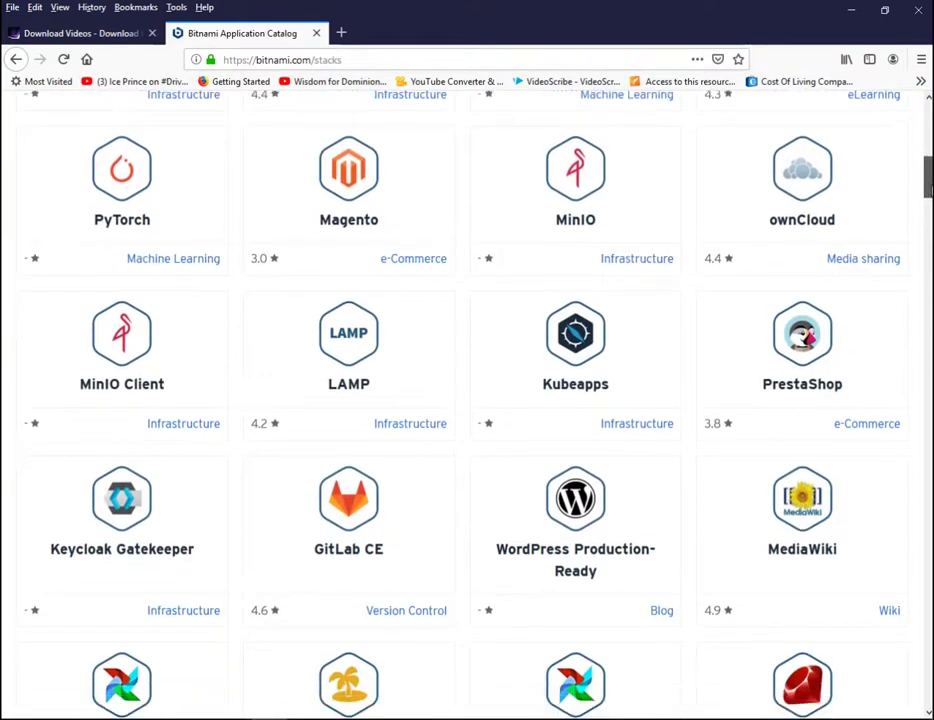
{"action": "scroll", "coordinate": [840, 151], "scroll_direction": "up", "scroll_amount": 15}
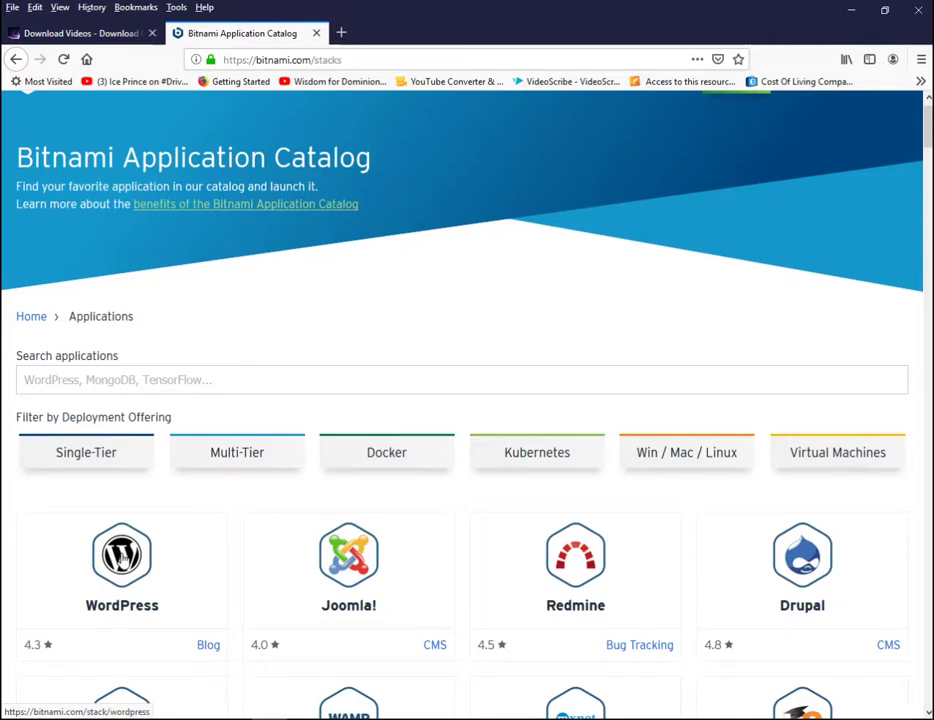
Step: Download and save the Windows 64-bit WordPress 5.2.2-0 installer from the WordPress stack page
{"action": "left_click", "coordinate": [128, 562]}
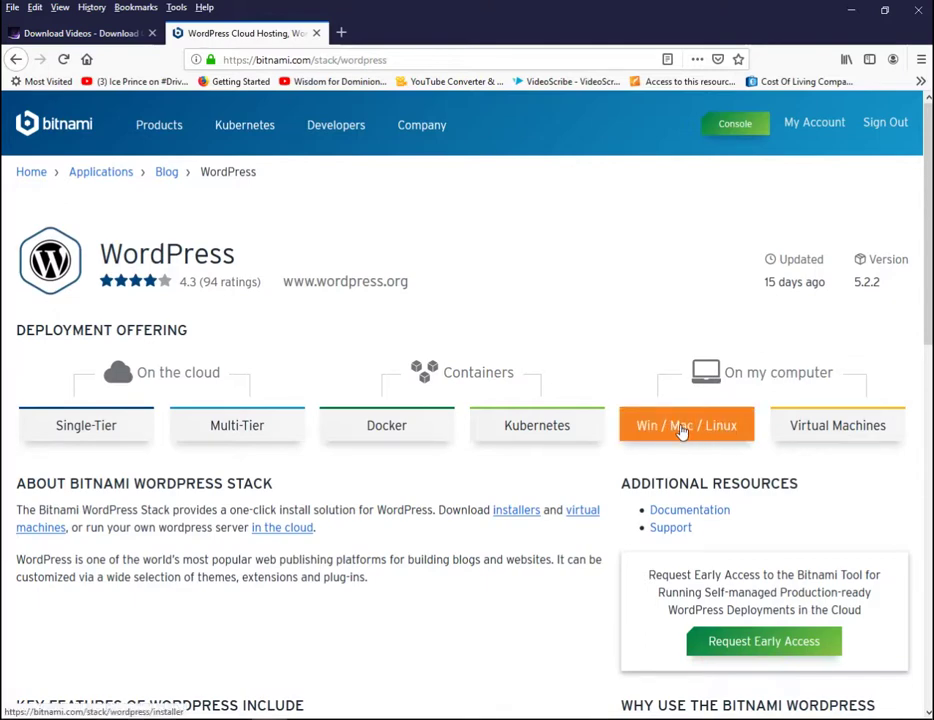
{"action": "left_click", "coordinate": [713, 429]}
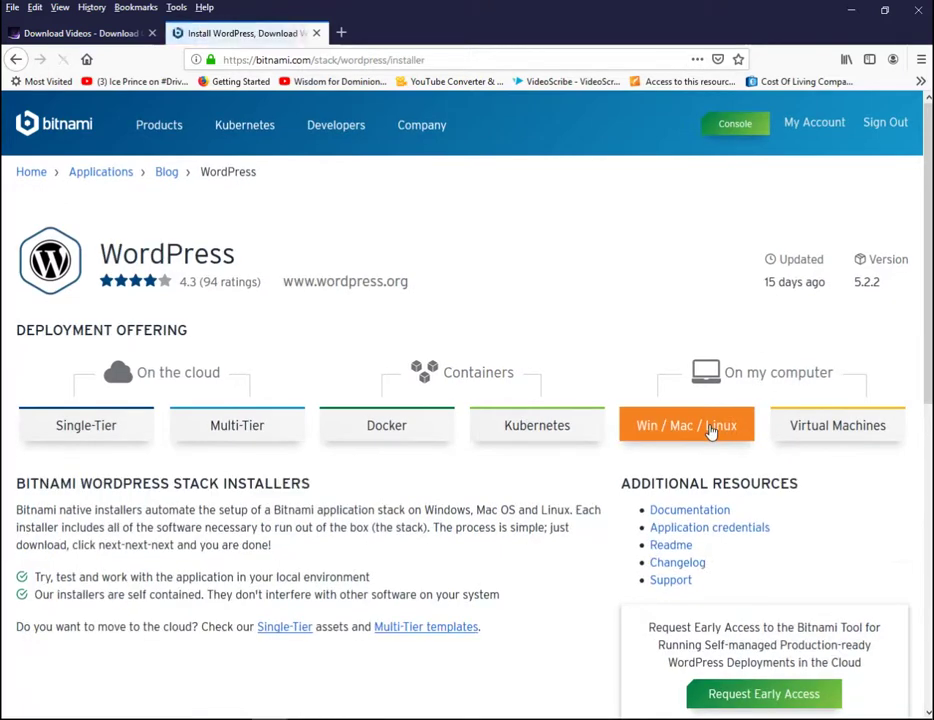
{"action": "scroll", "coordinate": [715, 426], "scroll_direction": "down", "scroll_amount": 1}
{"action": "scroll", "coordinate": [48, 479], "scroll_direction": "down", "scroll_amount": 4}
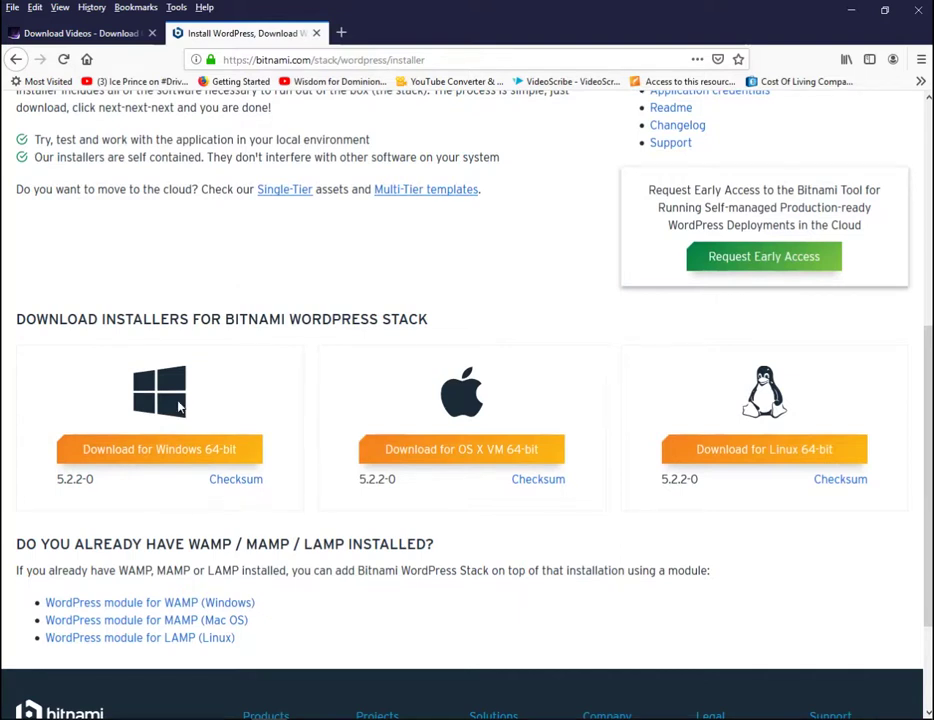
{"action": "left_click", "coordinate": [169, 450]}
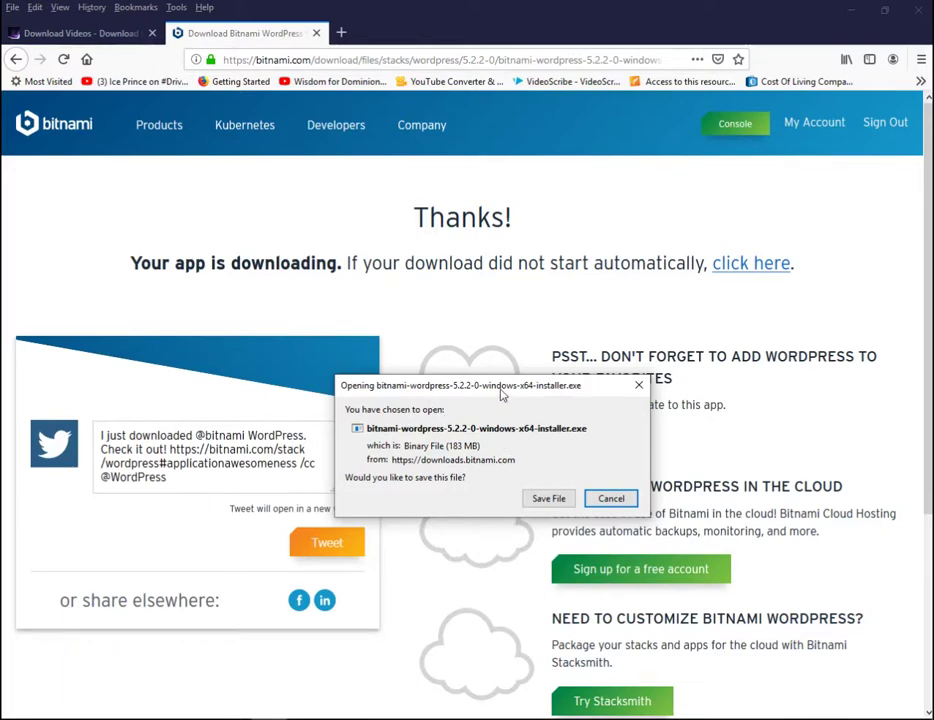
{"action": "left_click", "coordinate": [548, 498]}
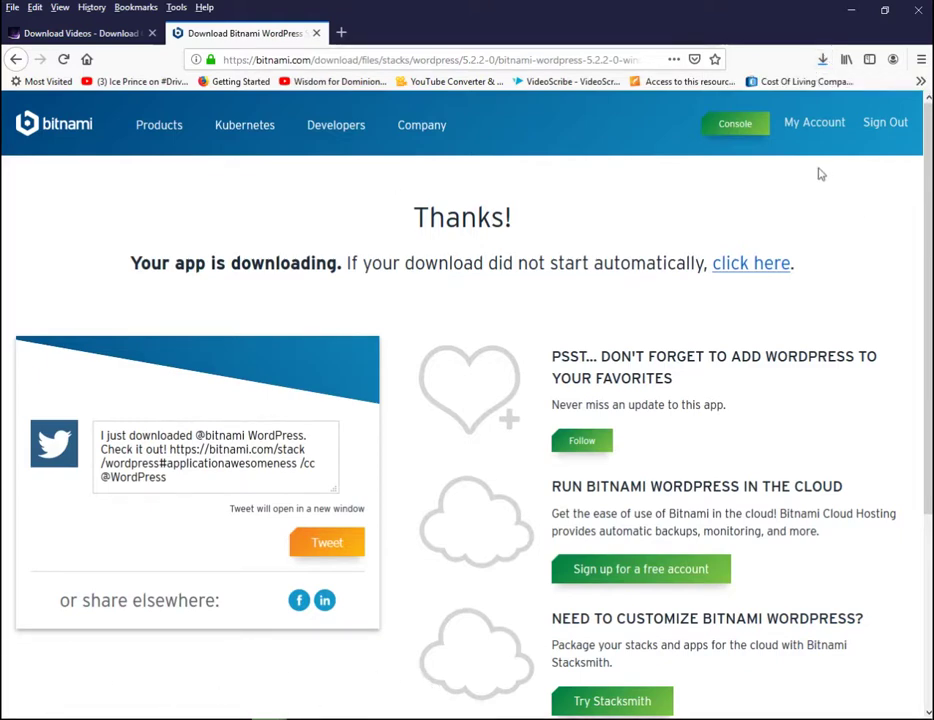
Step: Run the downloaded bitnami-wordpress installer from Firefox's downloads list
{"action": "left_click", "coordinate": [822, 59]}
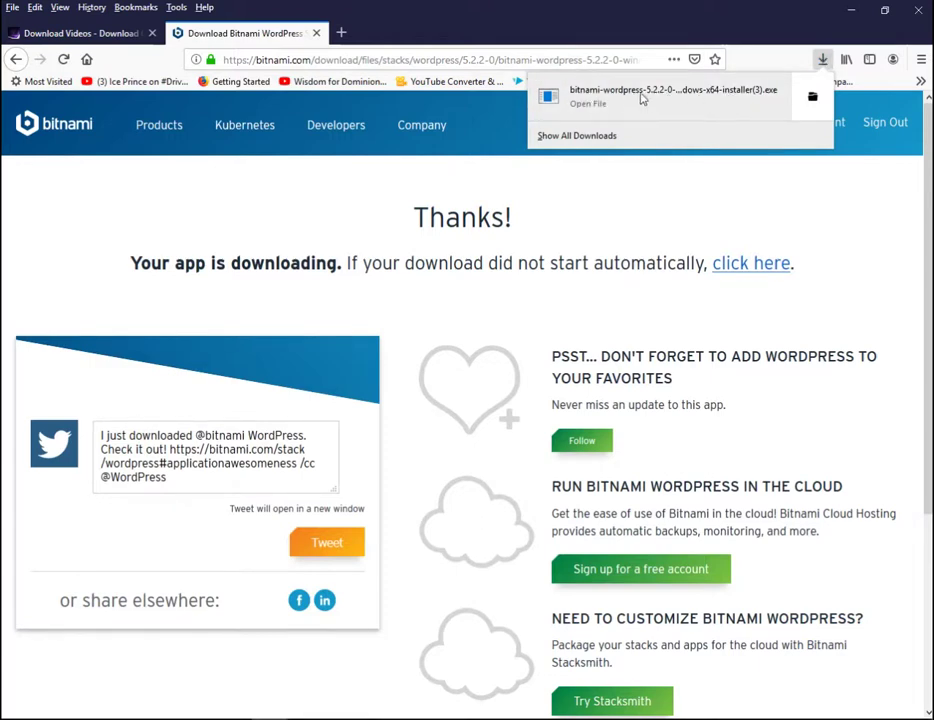
{"action": "left_click", "coordinate": [641, 96]}
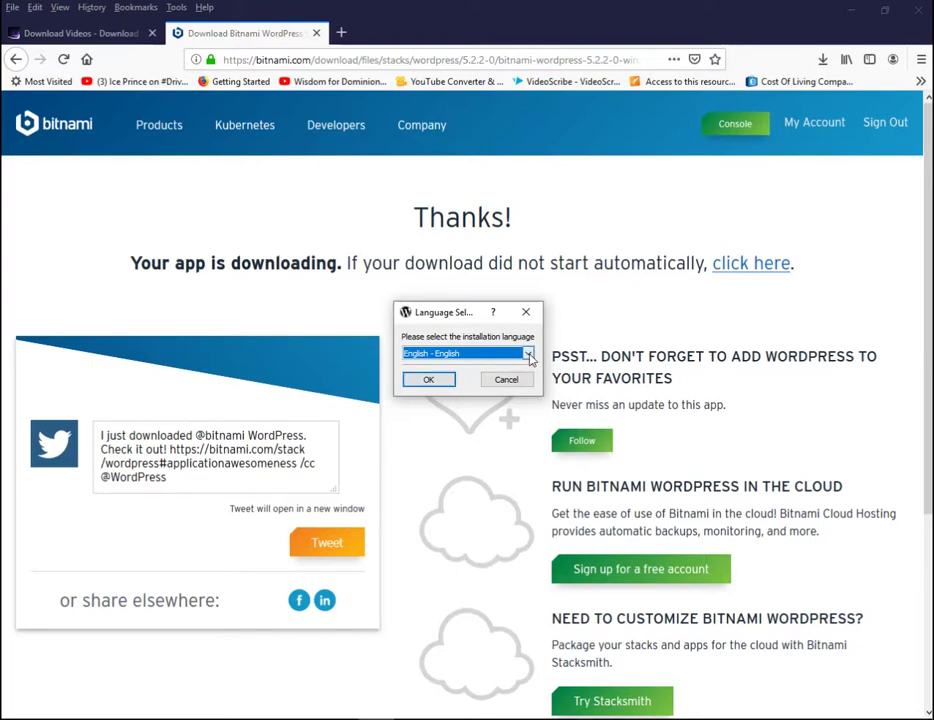
Step: Choose English, then accept WordPress, PhpMyAdmin and the C:\Bitnami\wordpress-5.2.2-0 folder
{"action": "left_click", "coordinate": [528, 355]}
{"action": "left_click", "coordinate": [530, 355]}
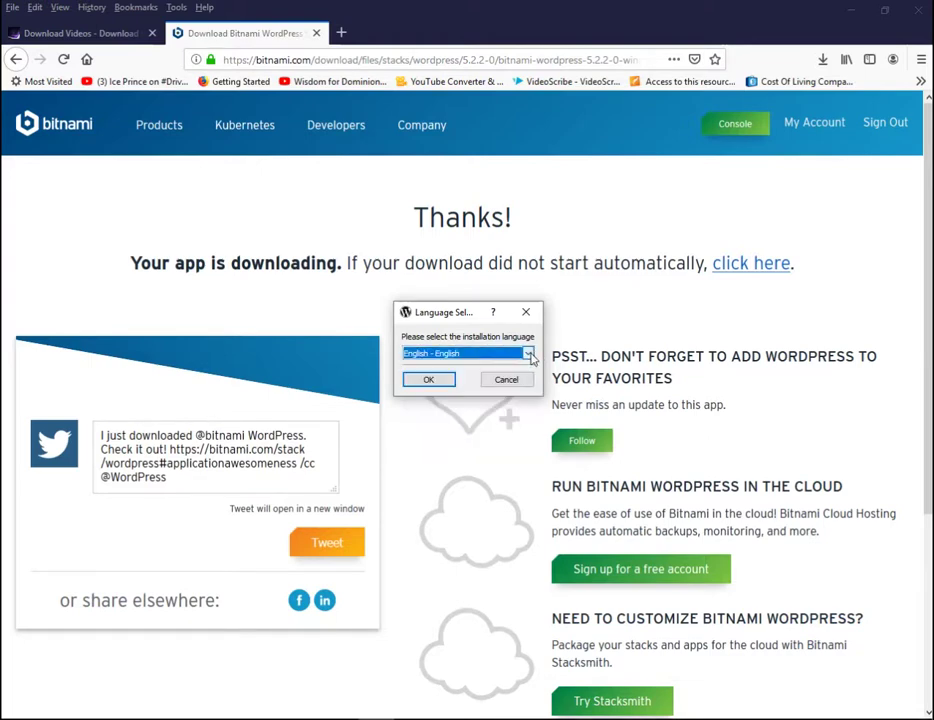
{"action": "left_click", "coordinate": [440, 381]}
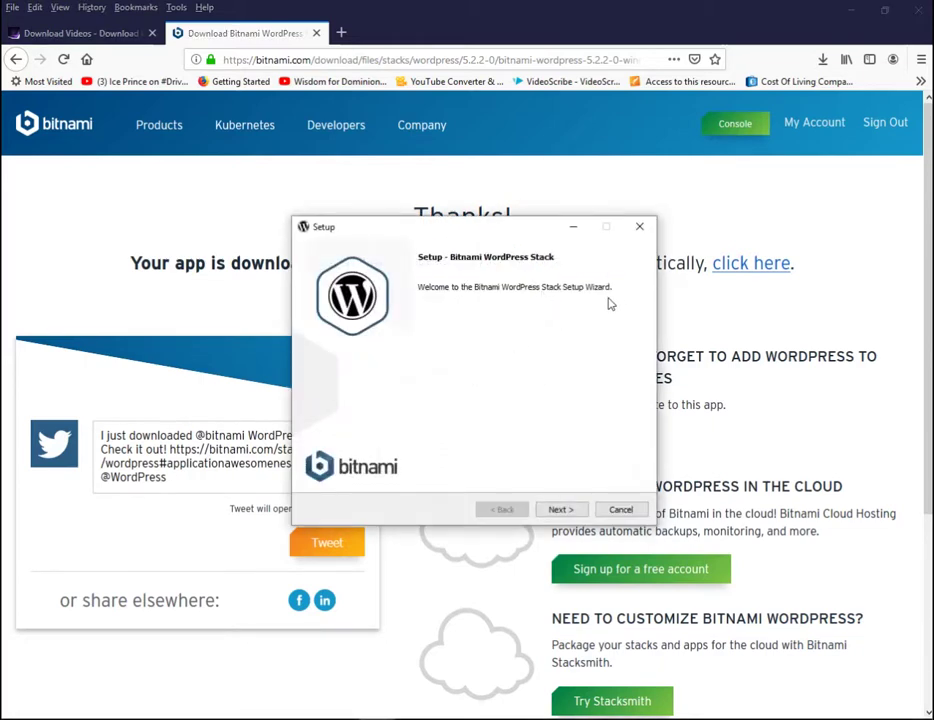
{"action": "left_click", "coordinate": [563, 510]}
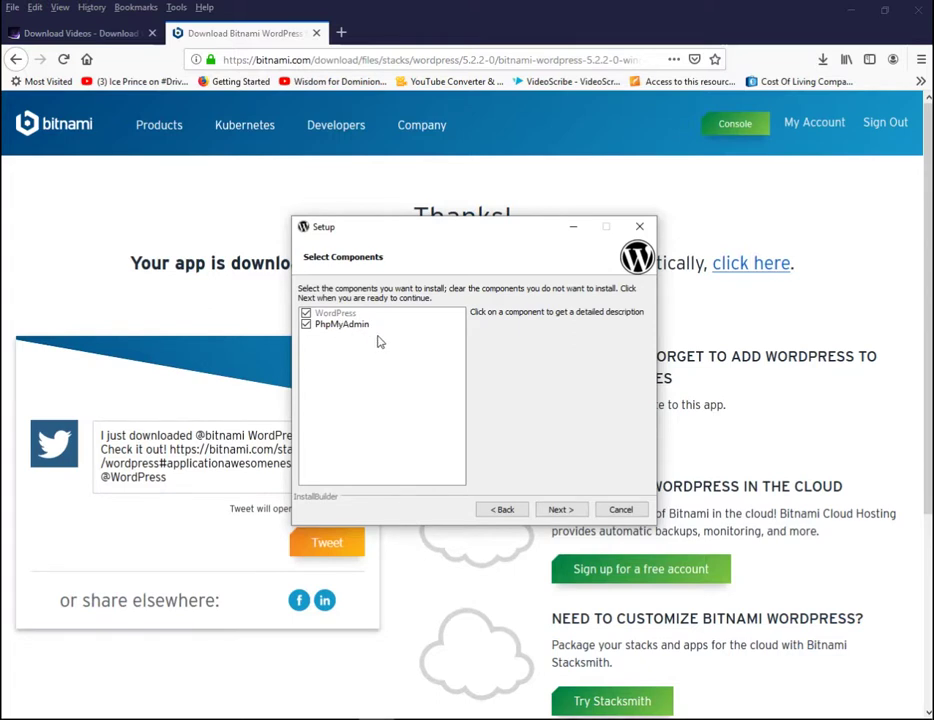
{"action": "left_click", "coordinate": [560, 510]}
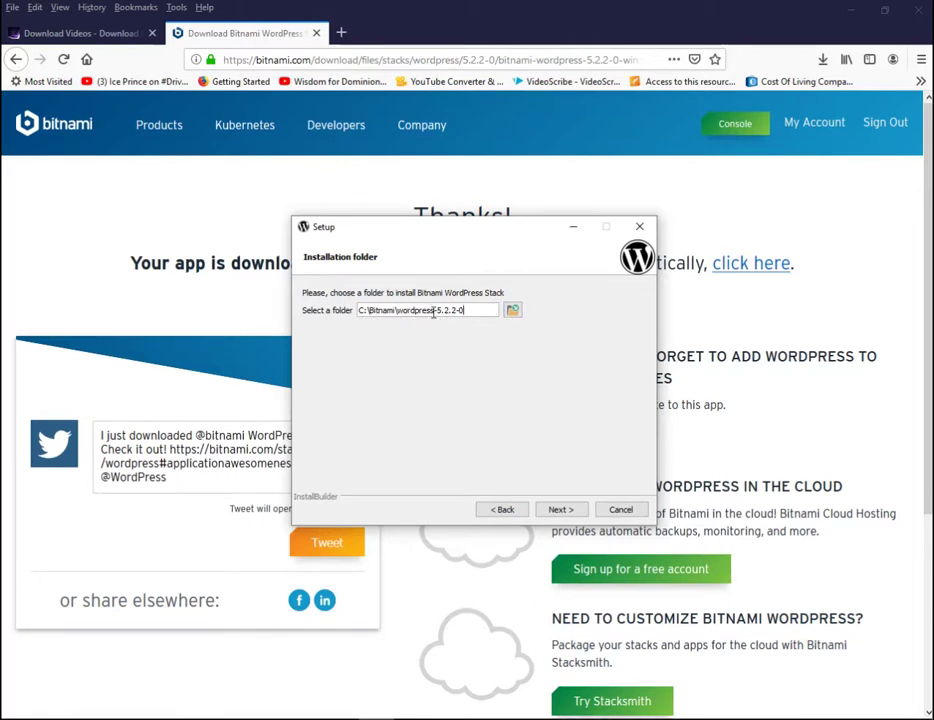
{"action": "left_click", "coordinate": [562, 510]}
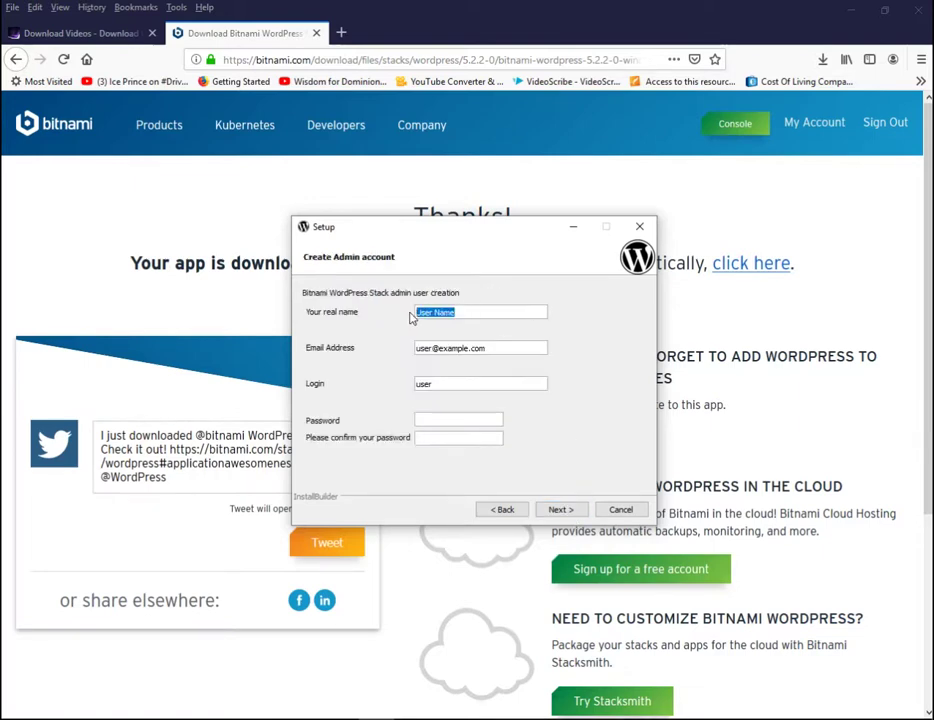
Step: Replace the default admin name, e-mail address and login name with the user's own
{"action": "type", "text": "samuel"}
{"action": "left_click_drag", "start_coordinate": [500, 346], "coordinate": [424, 346]}
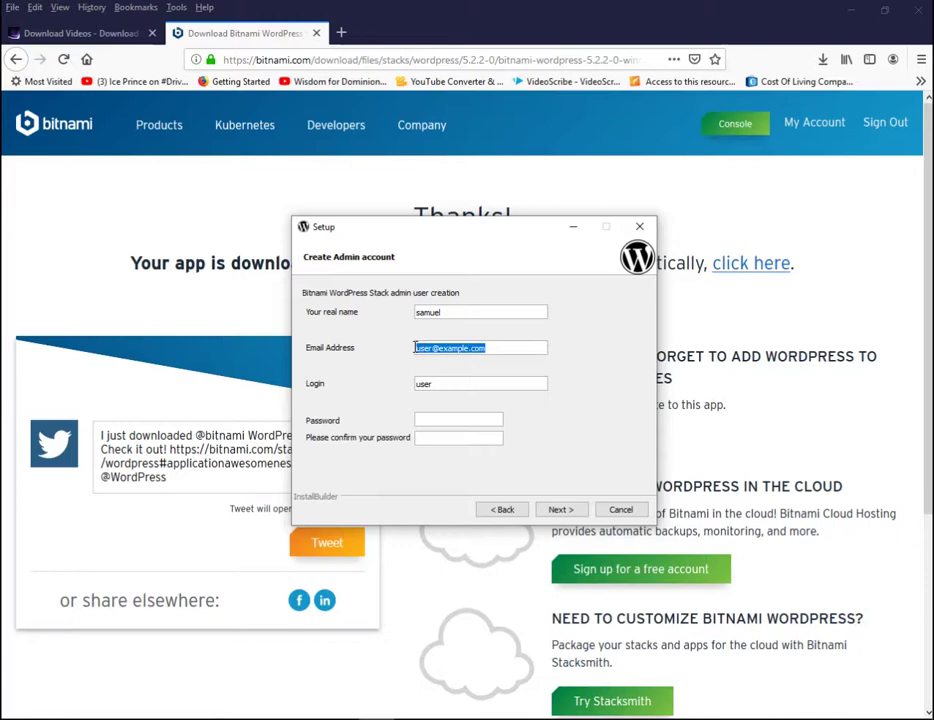
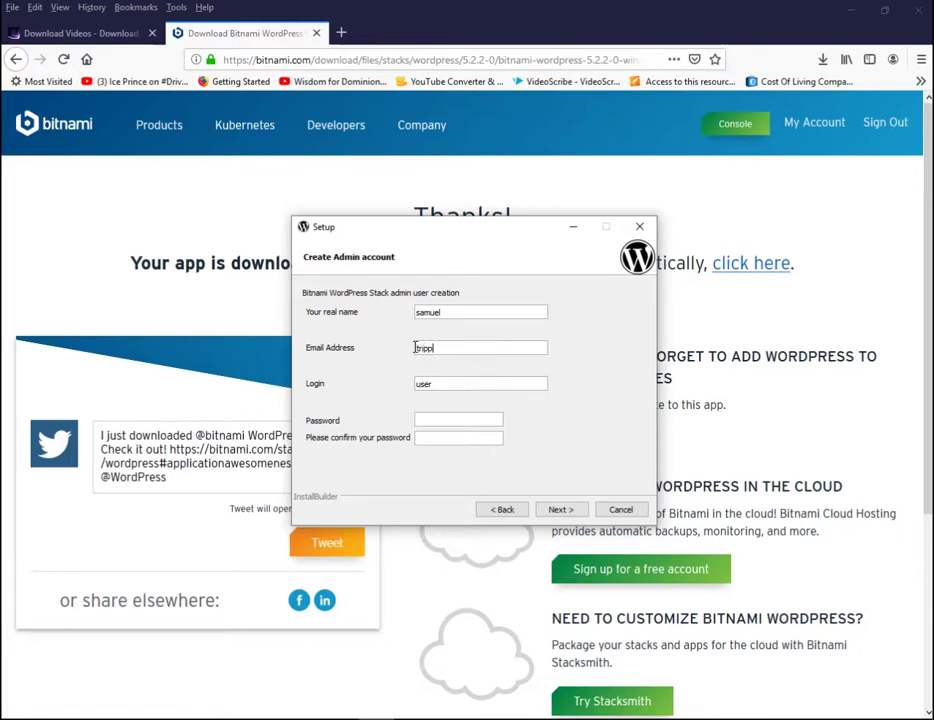
{"action": "left_click_drag", "start_coordinate": [442, 386], "coordinate": [338, 390]}
{"action": "type", "text": "sampido"}
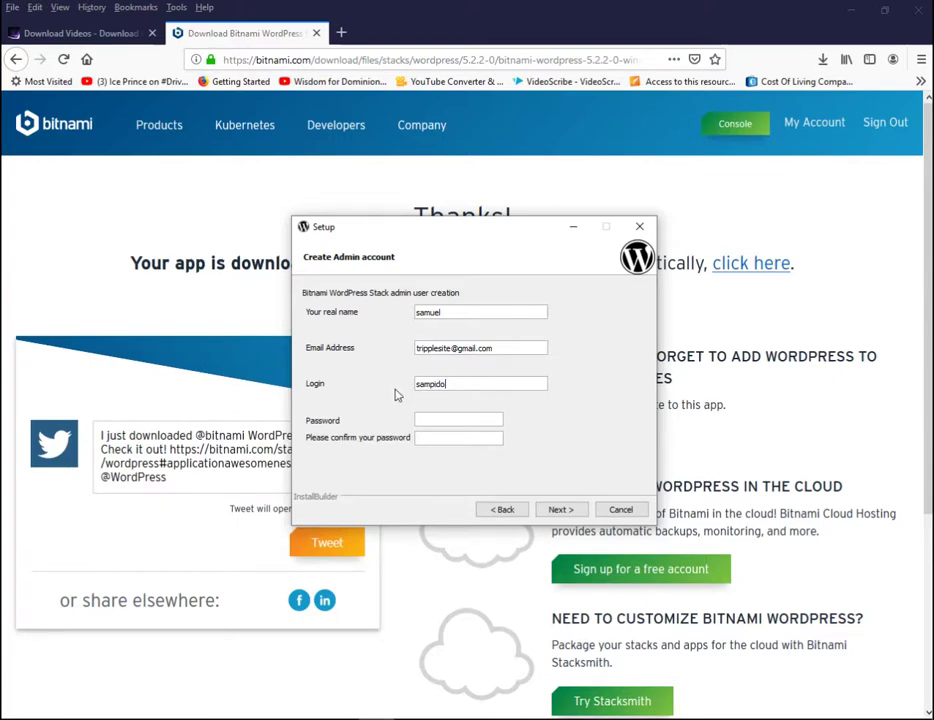
Step: Enter and confirm the admin account password, then continue
{"action": "left_click", "coordinate": [425, 420]}
{"action": "type", "text": "s"}
{"action": "left_click", "coordinate": [442, 439]}
{"action": "type", "text": "•••••••••"}
{"action": "left_click", "coordinate": [561, 509]}
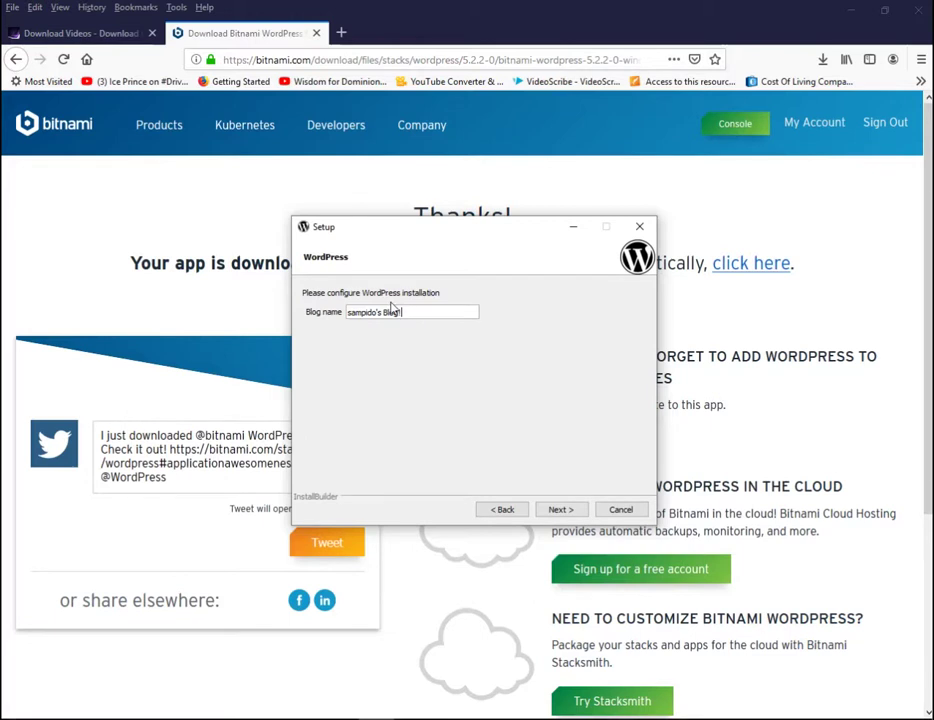
Step: Name the blog 'How to Design a Website' and skip the SMTP mail configuration
{"action": "left_click_drag", "start_coordinate": [427, 310], "coordinate": [328, 314]}
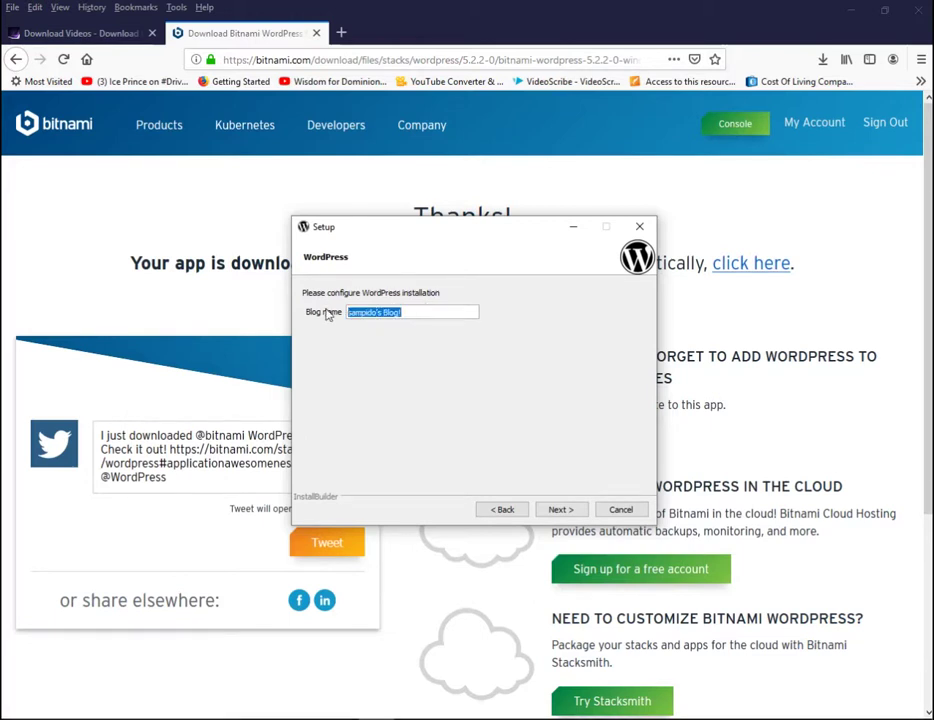
{"action": "type", "text": "How to Design a Website"}
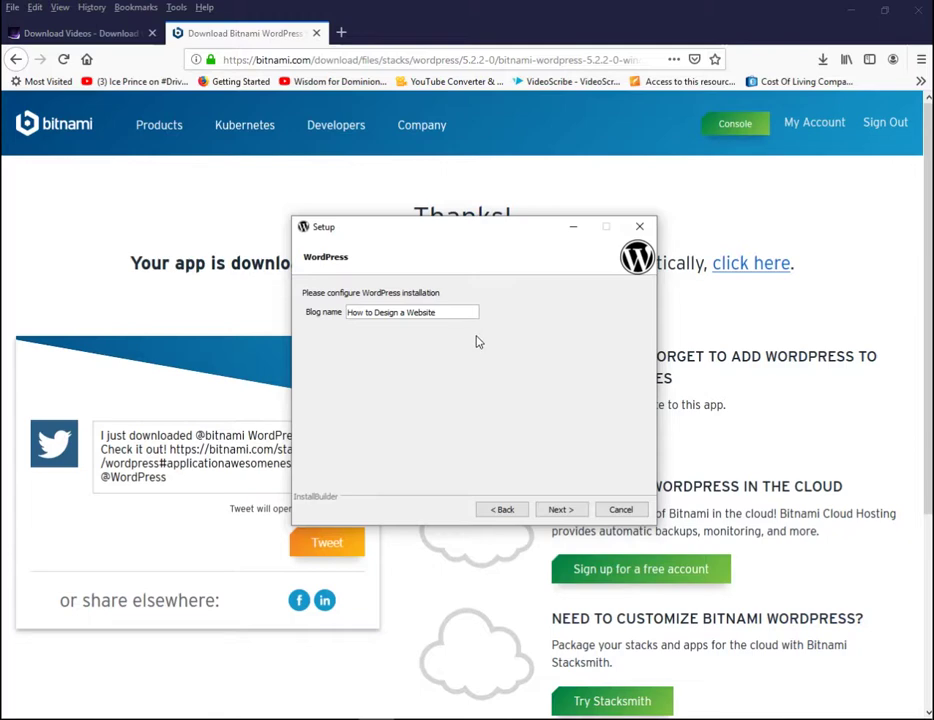
{"action": "left_click", "coordinate": [565, 511]}
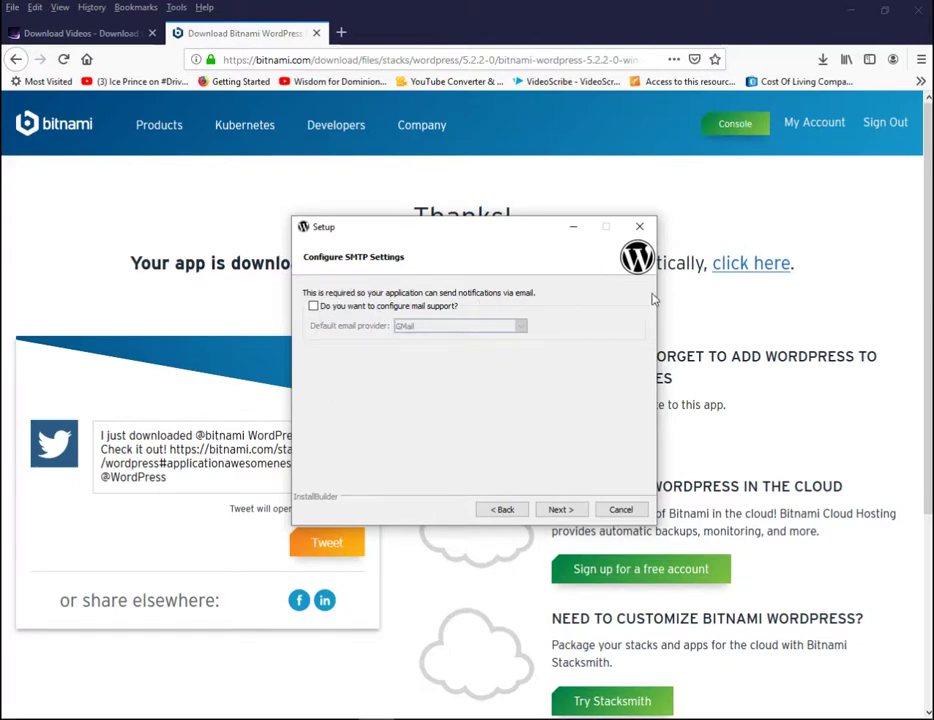
{"action": "left_click", "coordinate": [578, 511]}
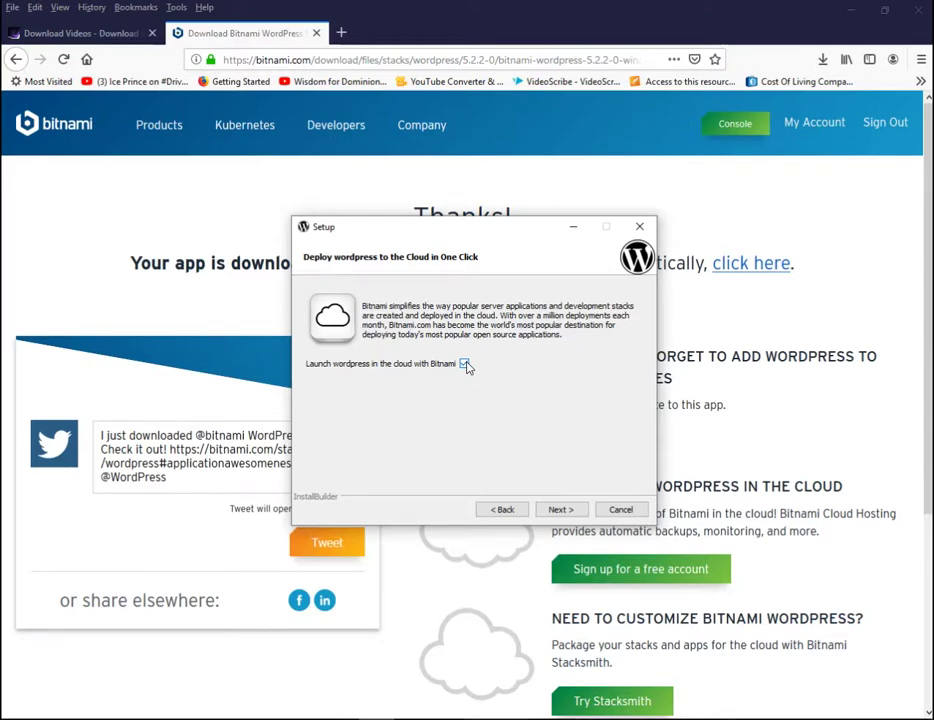
Step: Turn off 'Launch wordpress in the cloud with Bitnami' and start installing the stack
{"action": "left_click", "coordinate": [464, 364]}
{"action": "left_click", "coordinate": [552, 509]}
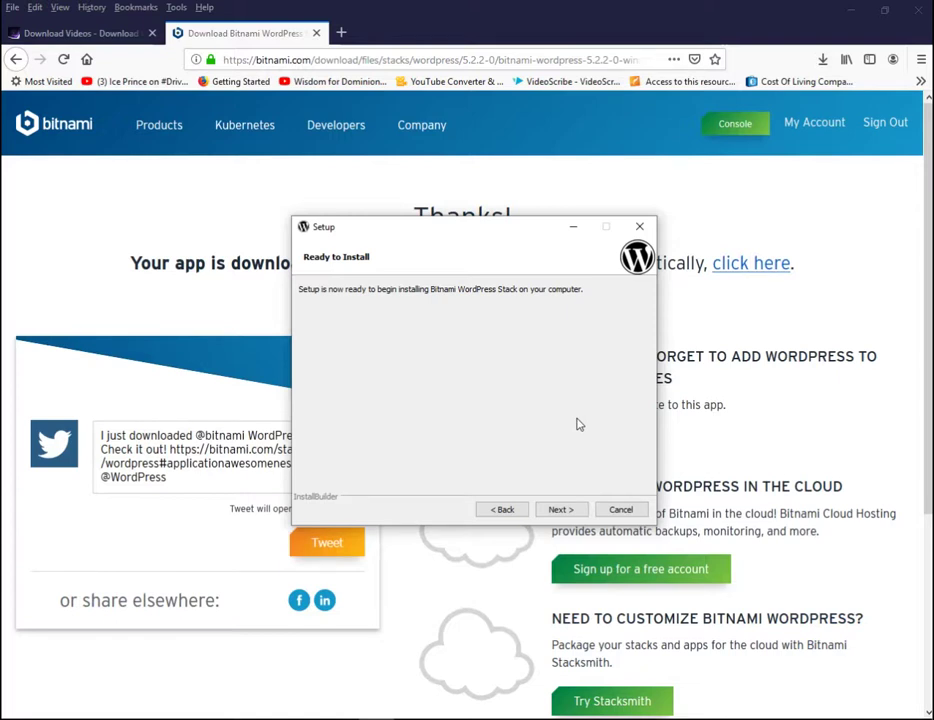
{"action": "left_click", "coordinate": [582, 508]}
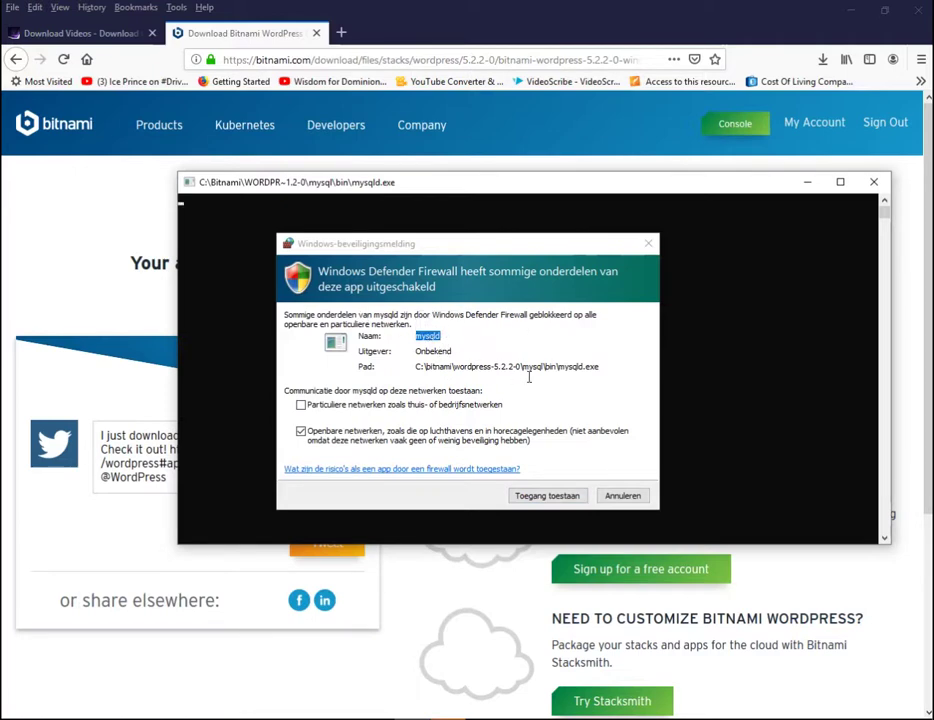
Step: Allow mysqld and Apache HTTP Server through Windows Defender Firewall
{"action": "left_click", "coordinate": [556, 496]}
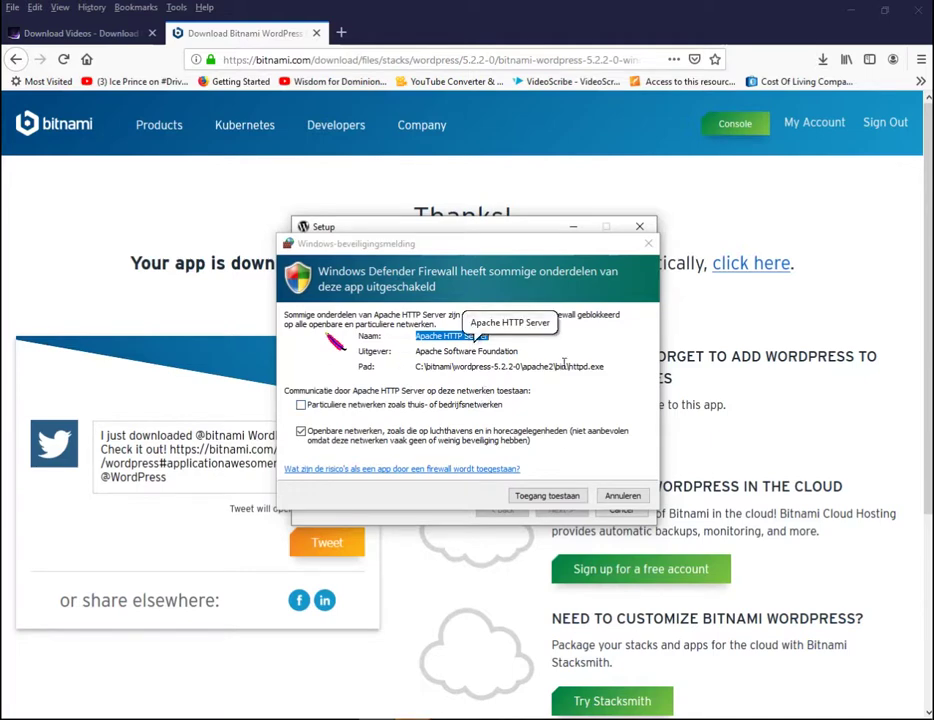
{"action": "left_click", "coordinate": [561, 481]}
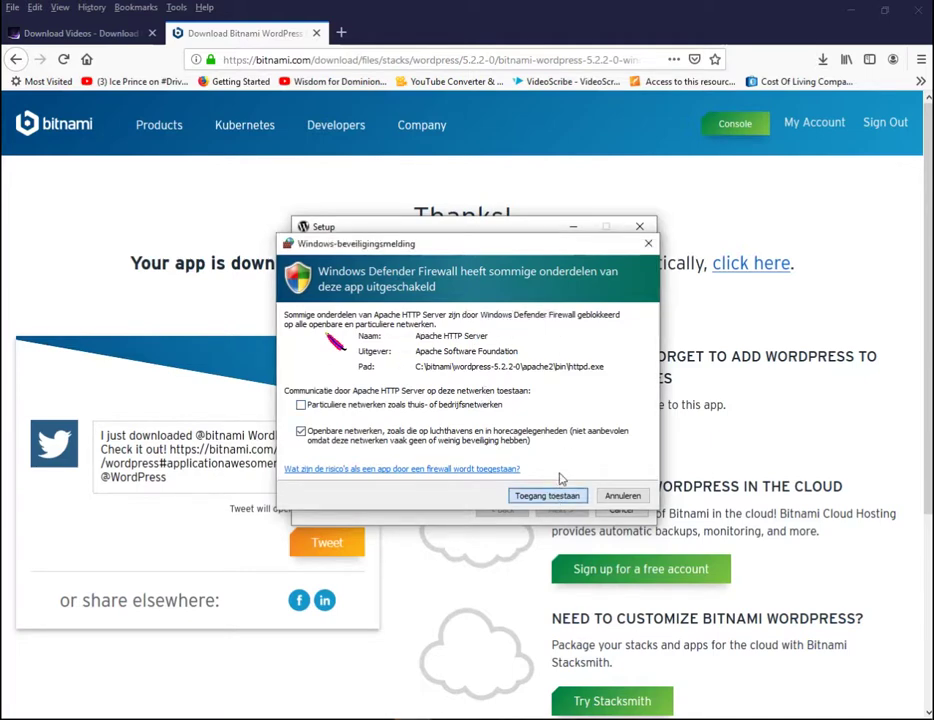
{"action": "key", "text": "Return"}
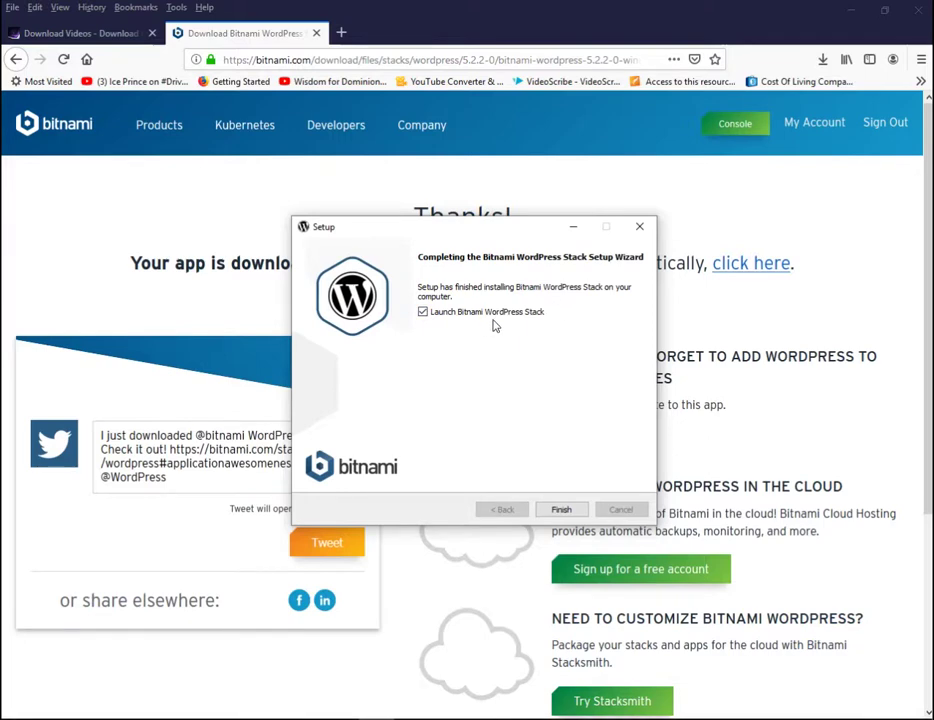
Step: Finish setup with 'Launch Bitnami WordPress Stack' left checked
{"action": "left_click", "coordinate": [563, 511]}
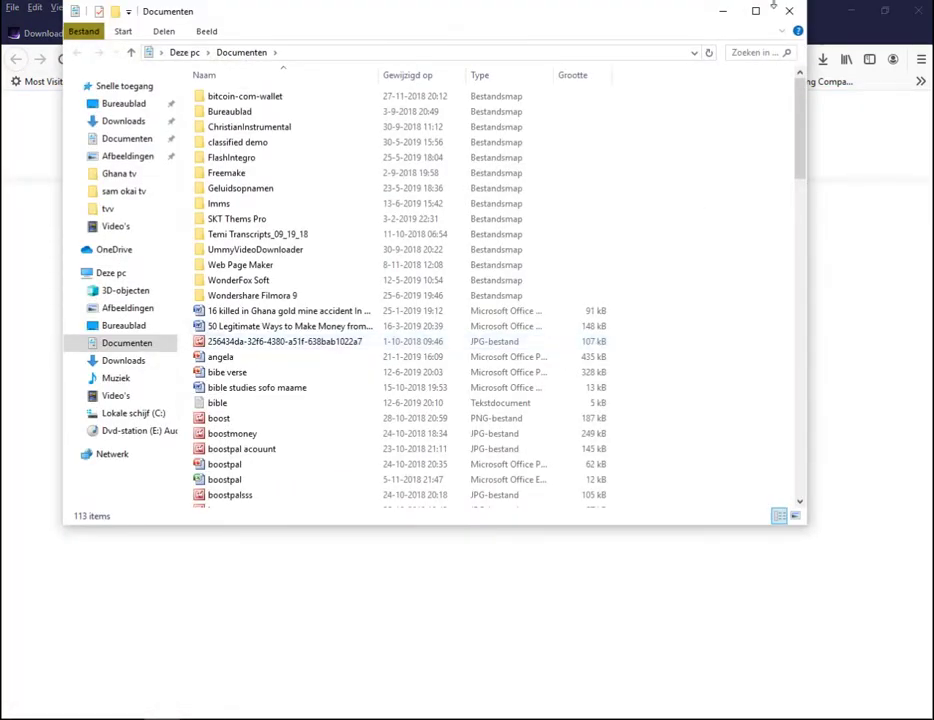
Step: Minimize the Documenten Explorer window to reveal the 'WordPress is now installed' page
{"action": "left_click", "coordinate": [718, 11]}
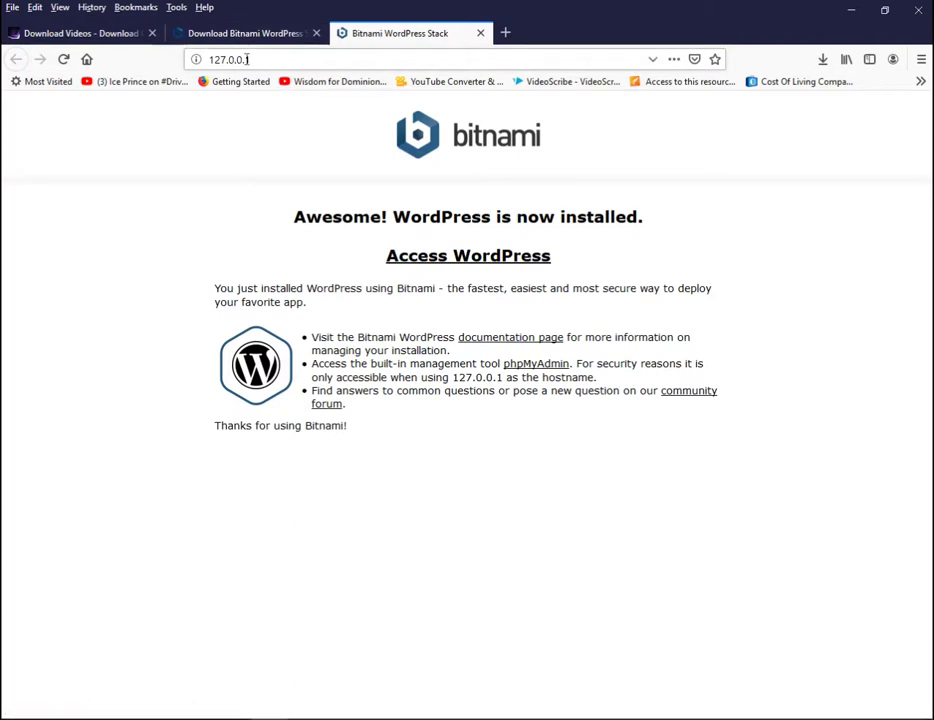
Step: Open the new site at 127.0.0.1/wordpress/ and follow the Meta widget's Log in link
{"action": "left_click", "coordinate": [460, 260]}
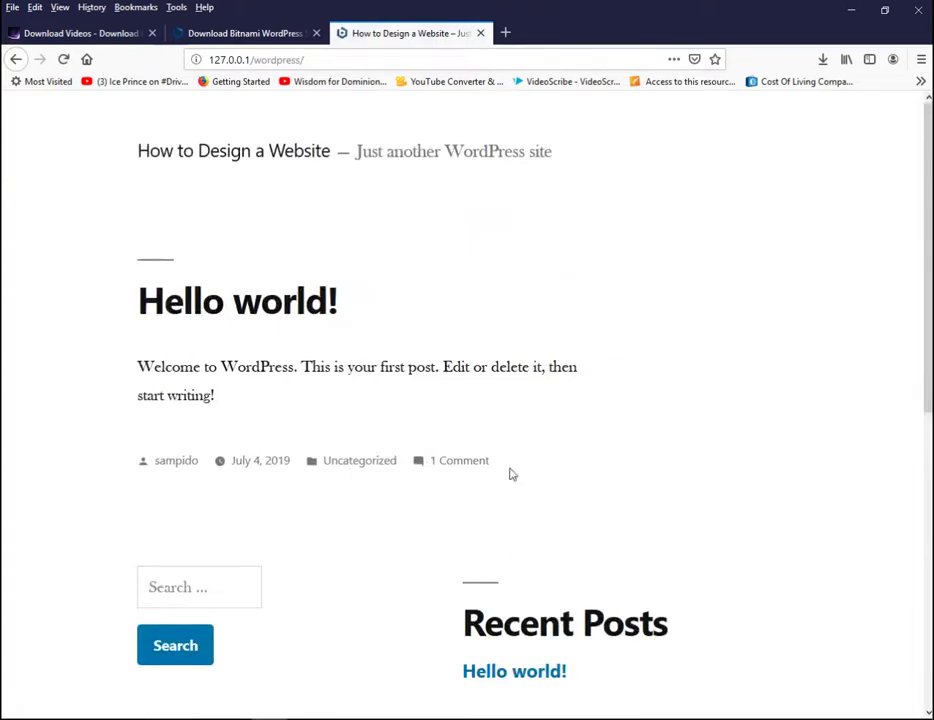
{"action": "left_click_drag", "start_coordinate": [928, 191], "coordinate": [927, 196]}
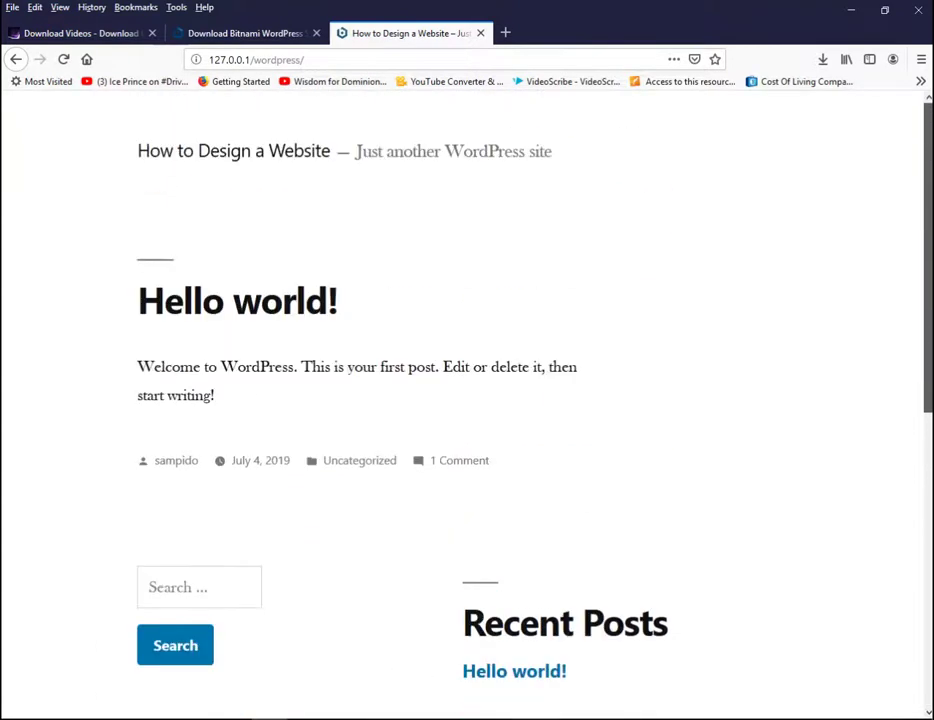
{"action": "scroll", "coordinate": [878, 202], "scroll_direction": "down", "scroll_amount": 1}
{"action": "scroll", "coordinate": [878, 202], "scroll_direction": "up", "scroll_amount": 1}
{"action": "scroll", "coordinate": [886, 411], "scroll_direction": "down", "scroll_amount": 5}
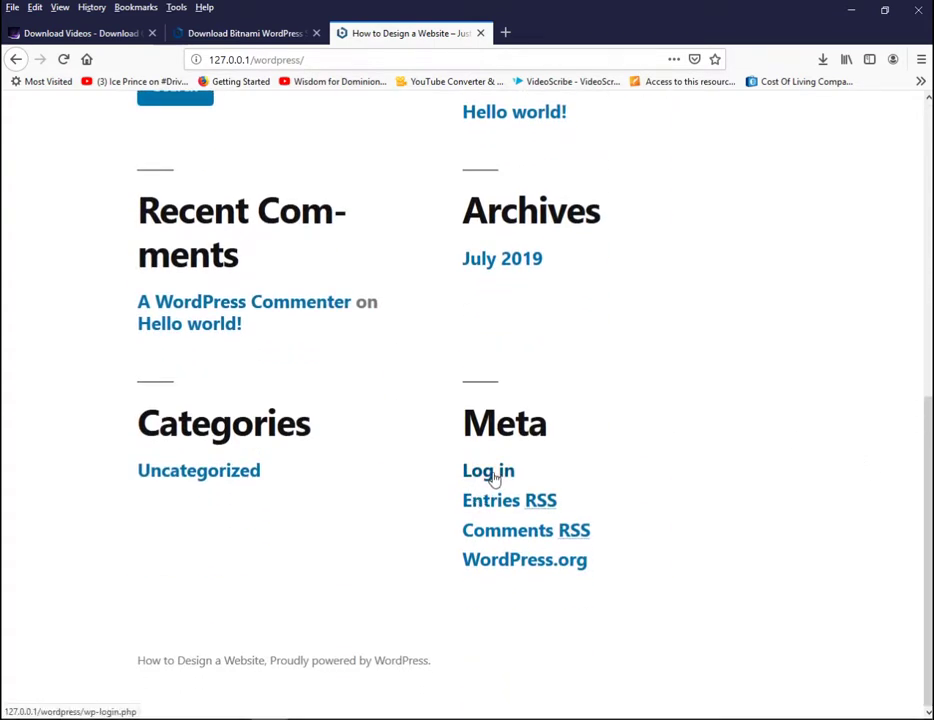
{"action": "left_click", "coordinate": [493, 474]}
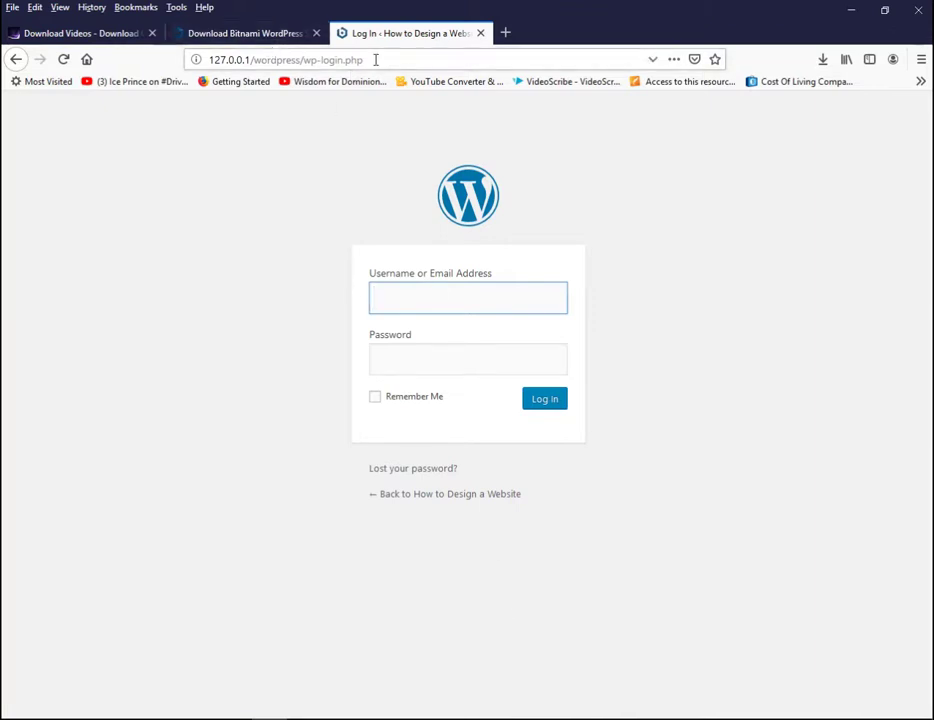
Step: Copy the login address 127.0.0.1/wordpress/wp-login.php from the browser's address bar
{"action": "left_click_drag", "start_coordinate": [375, 59], "coordinate": [196, 60]}
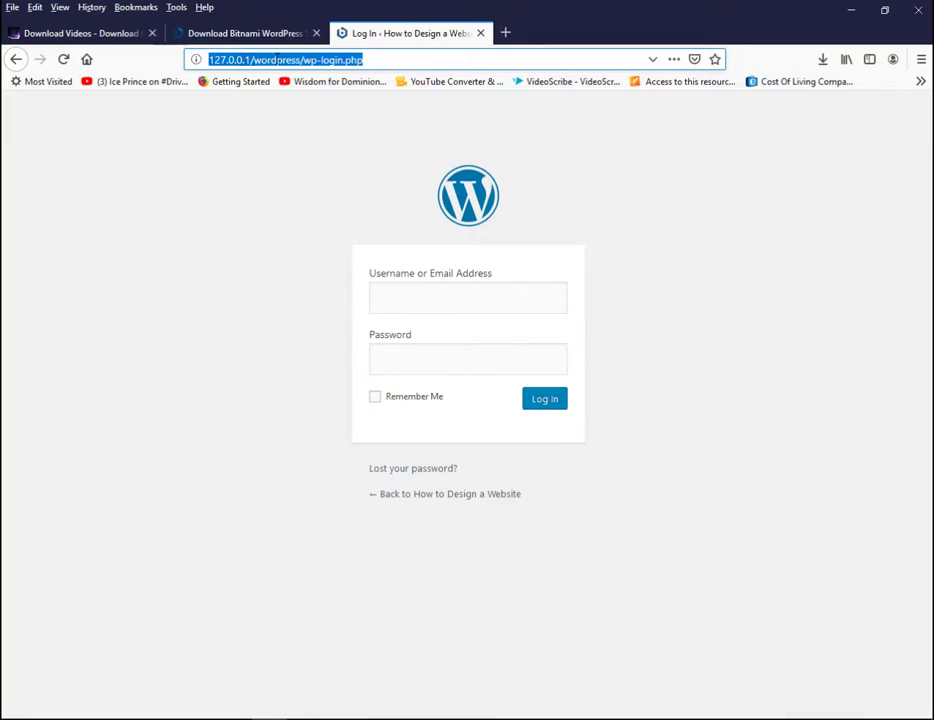
{"action": "right_click", "coordinate": [280, 60]}
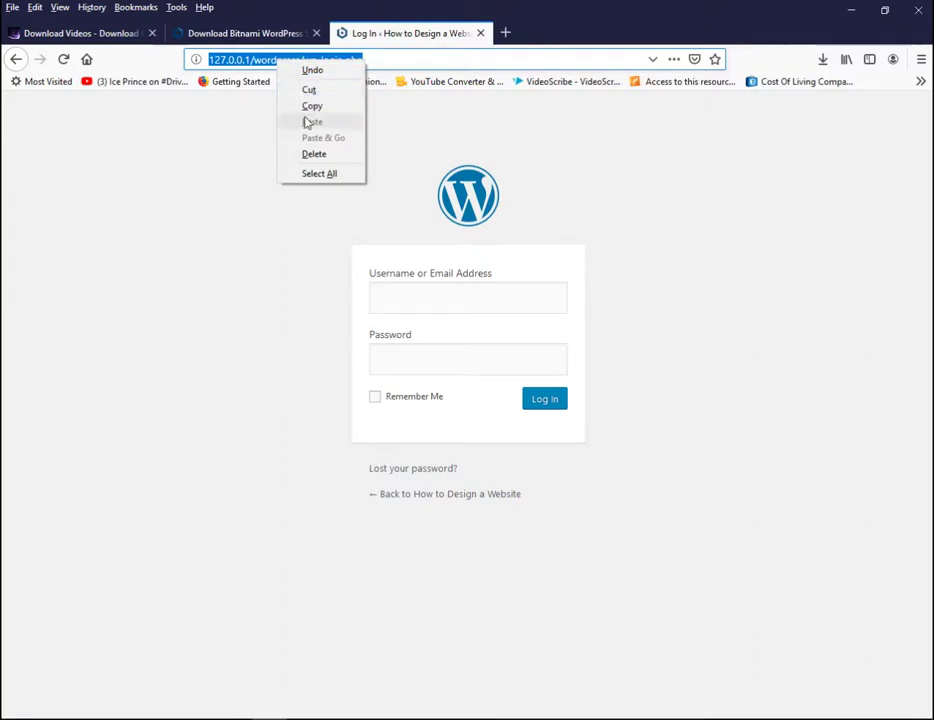
{"action": "left_click", "coordinate": [313, 105]}
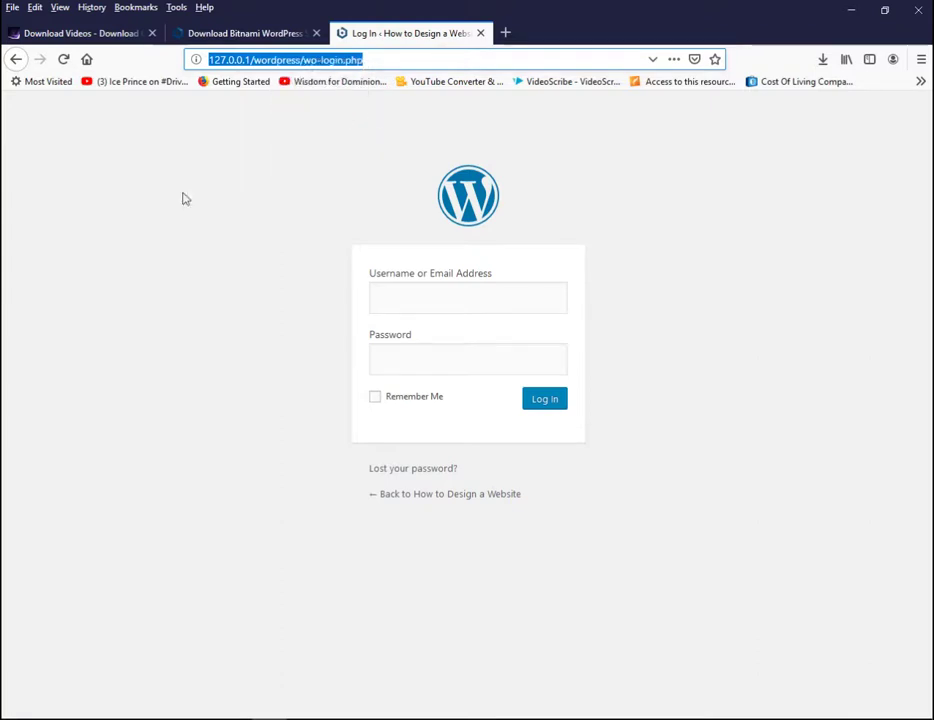
{"action": "key", "text": "super+s"}
{"action": "type", "text": "no"}
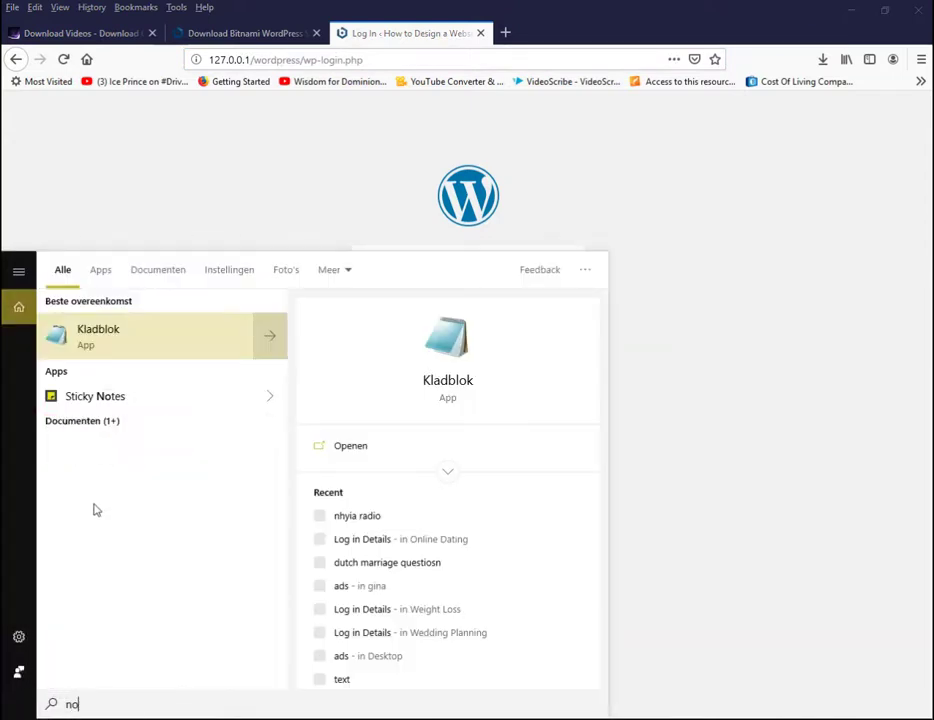
{"action": "left_click", "coordinate": [96, 340]}
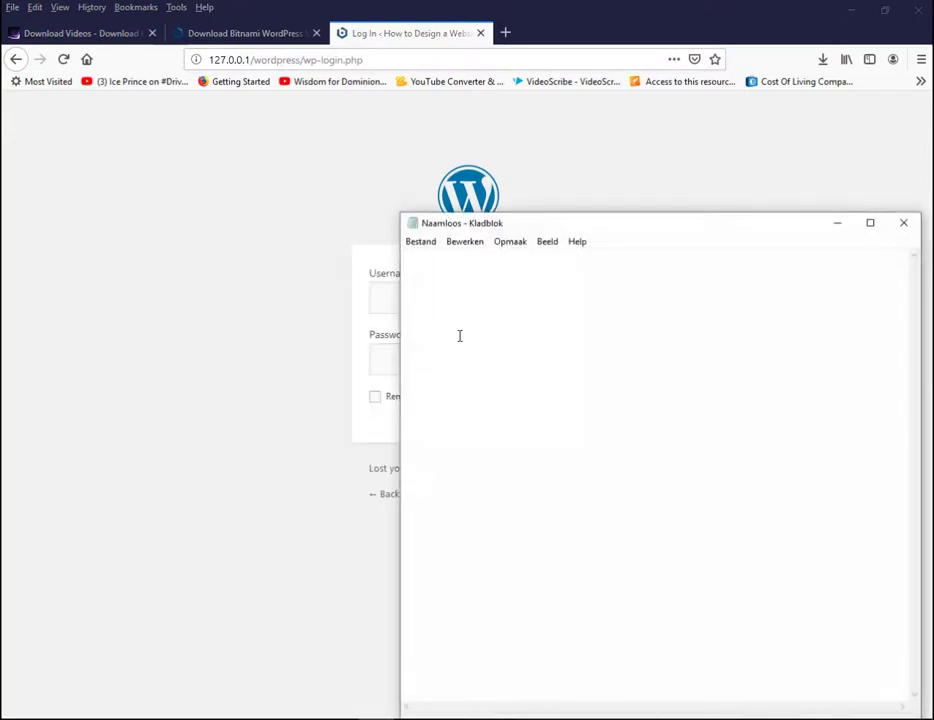
{"action": "key", "text": "ctrl+v"}
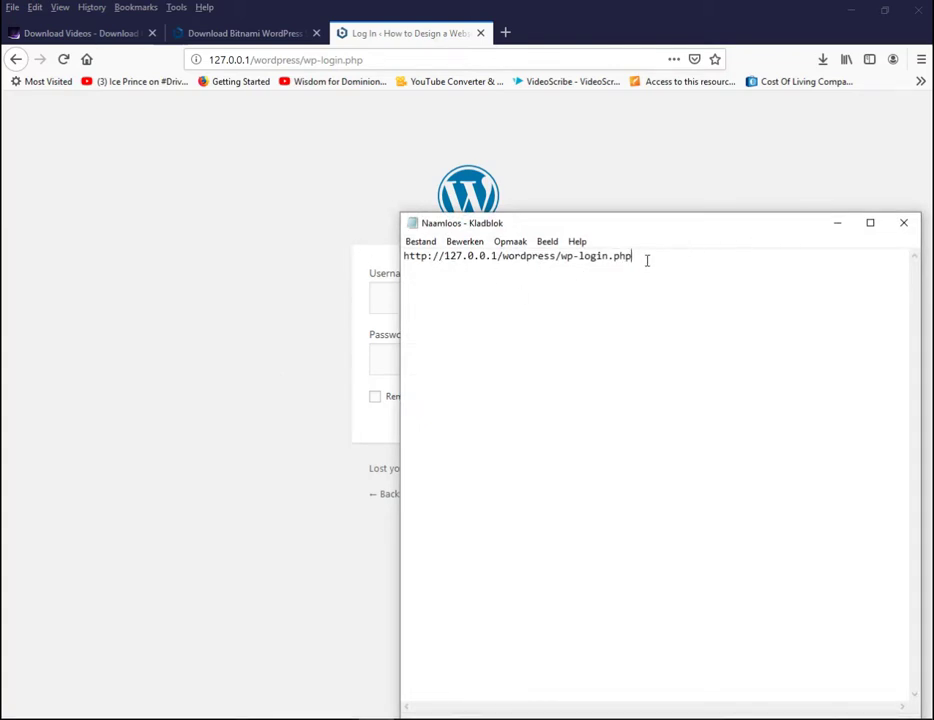
{"action": "key", "text": "ctrl+a"}
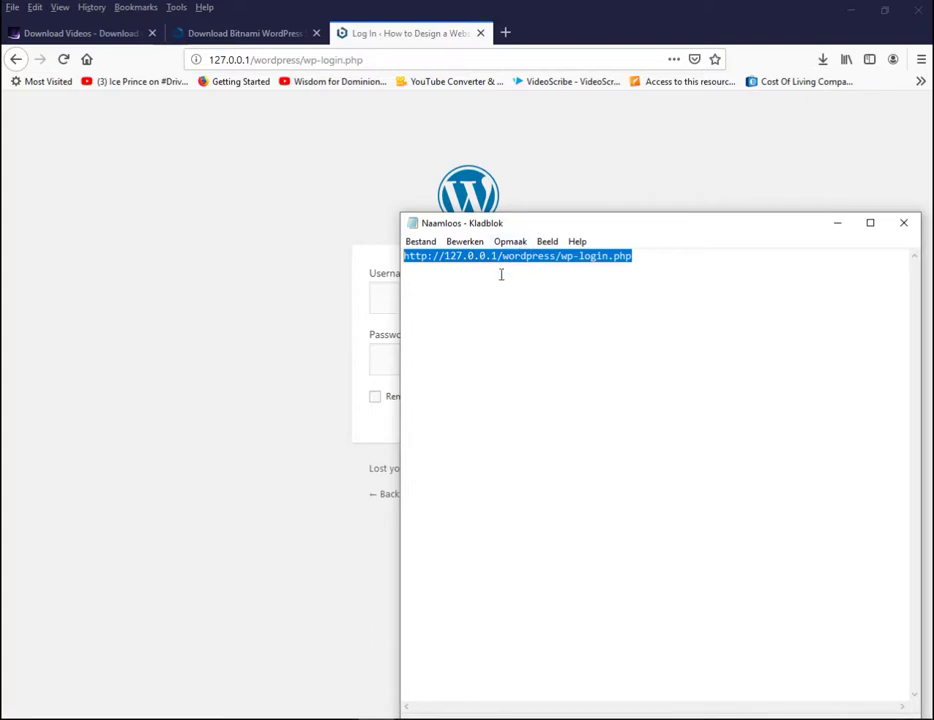
{"action": "left_click", "coordinate": [840, 229]}
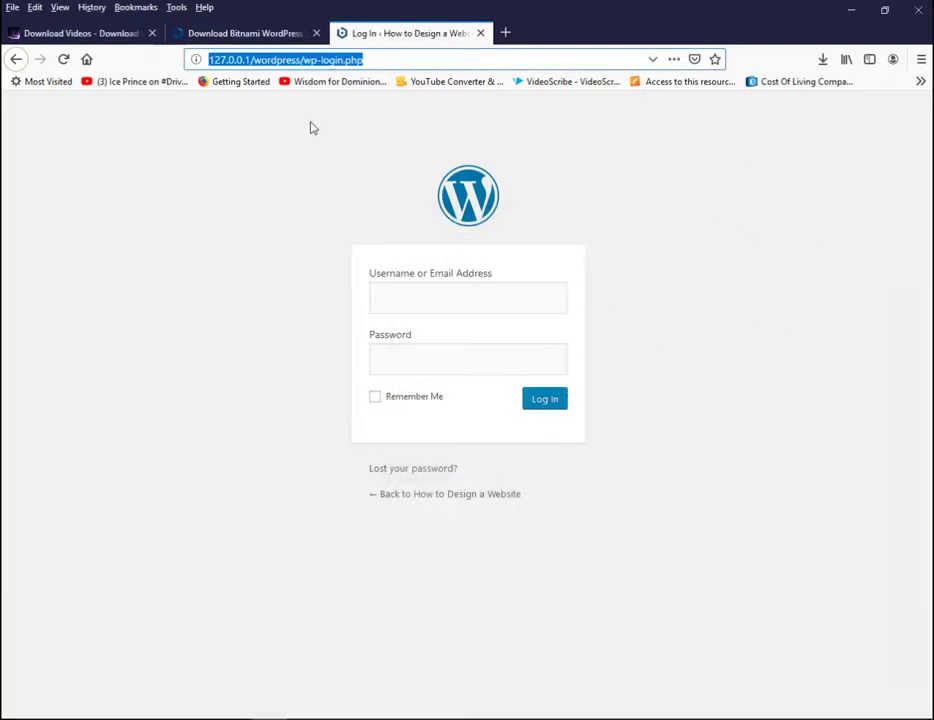
Step: Log in to the local site's admin with the account username and password
{"action": "left_click", "coordinate": [382, 59]}
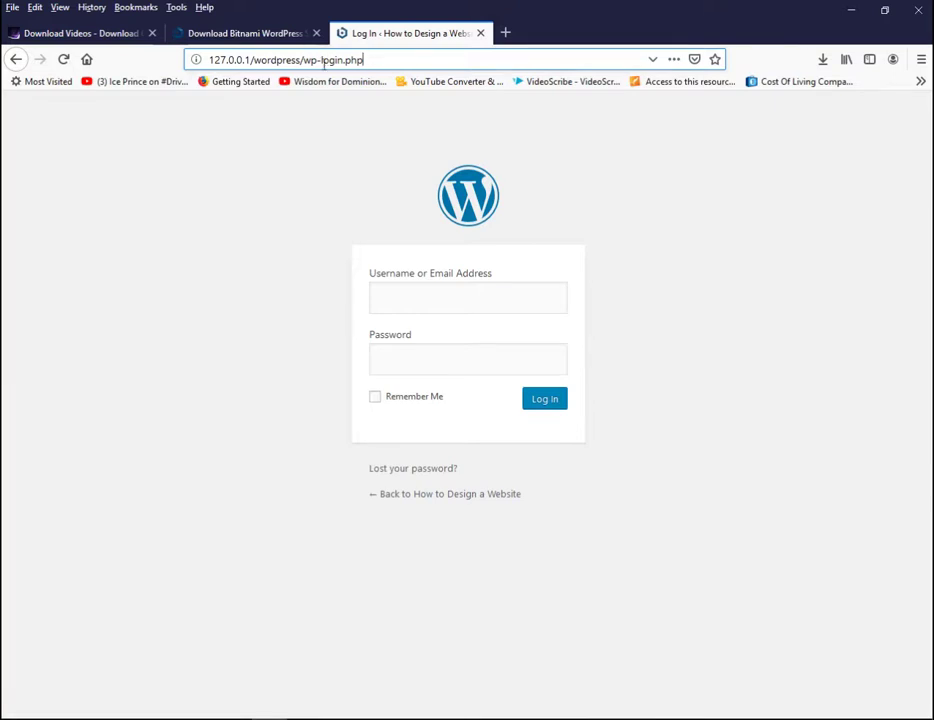
{"action": "left_click_drag", "start_coordinate": [378, 60], "coordinate": [196, 59]}
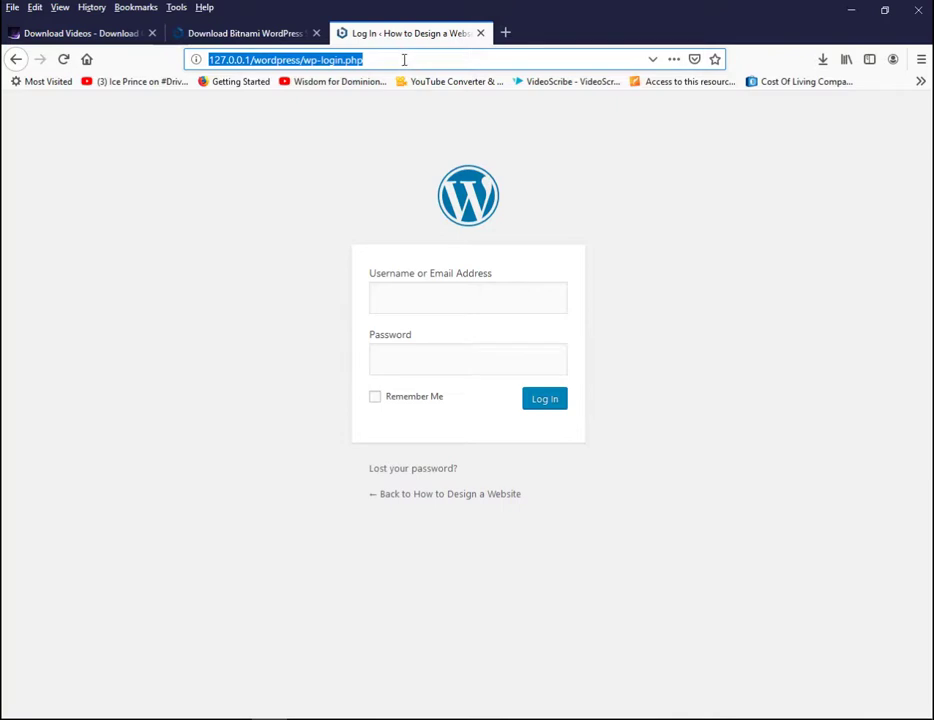
{"action": "left_click", "coordinate": [341, 49]}
{"action": "left_click", "coordinate": [440, 302]}
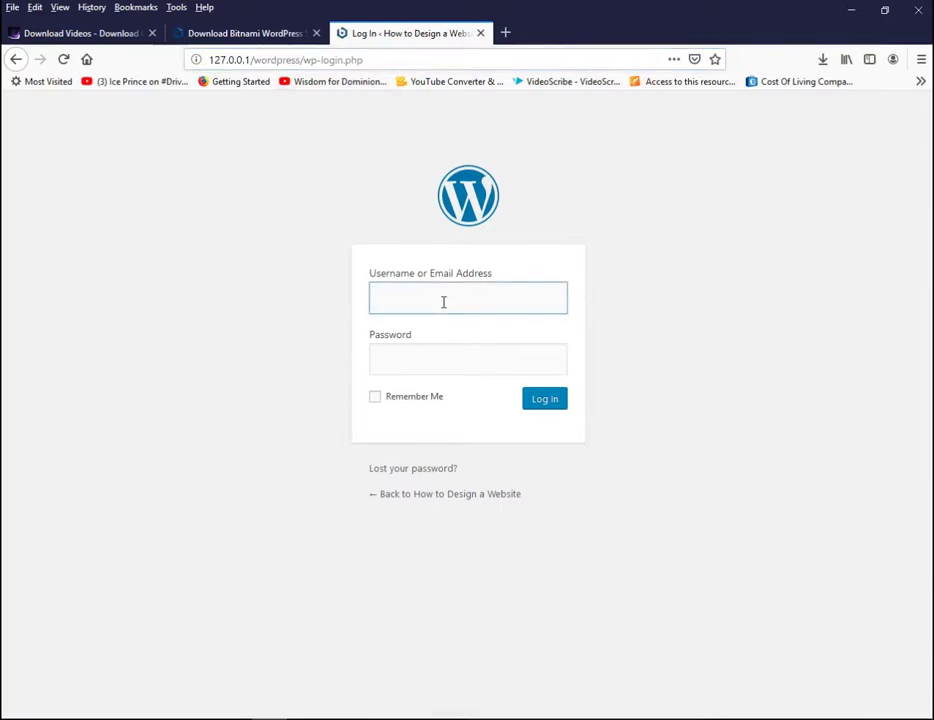
{"action": "type", "text": "sampido"}
{"action": "left_click", "coordinate": [456, 363]}
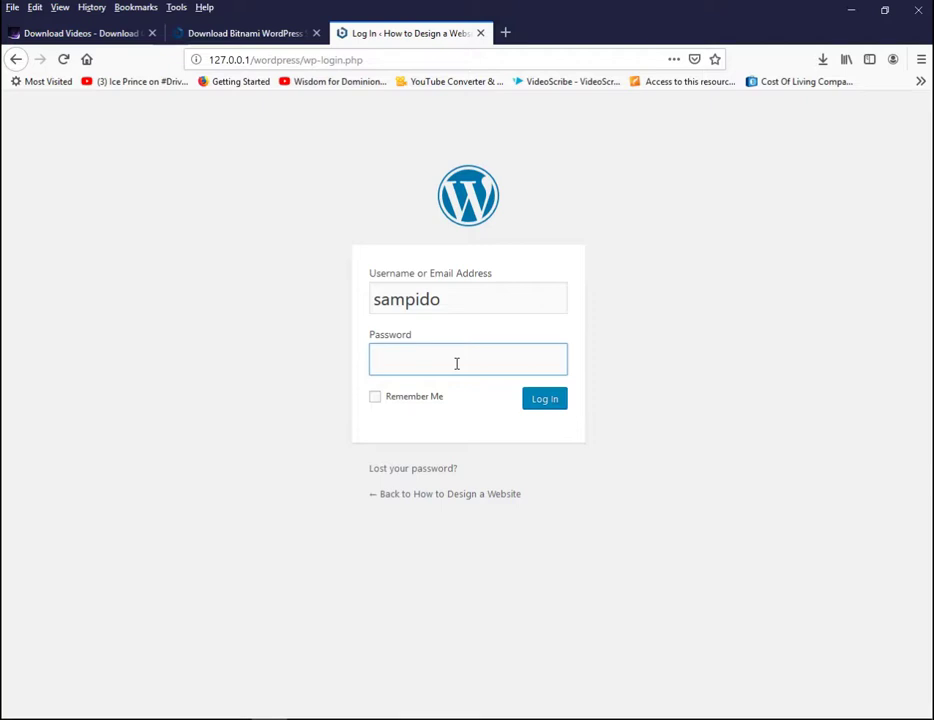
{"action": "type", "text": "•••••••"}
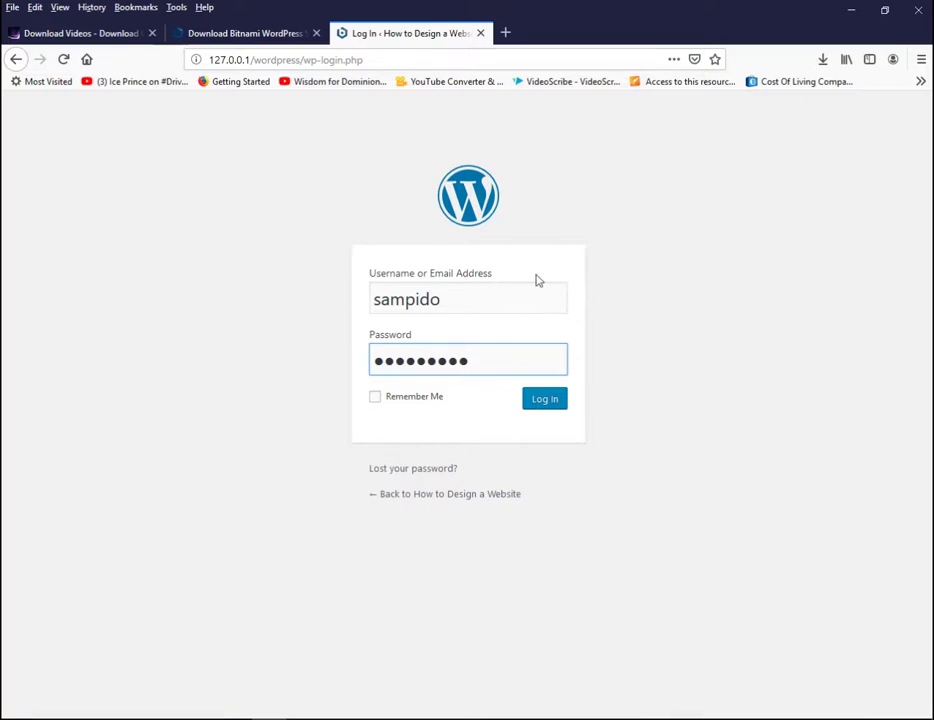
{"action": "left_click", "coordinate": [557, 399]}
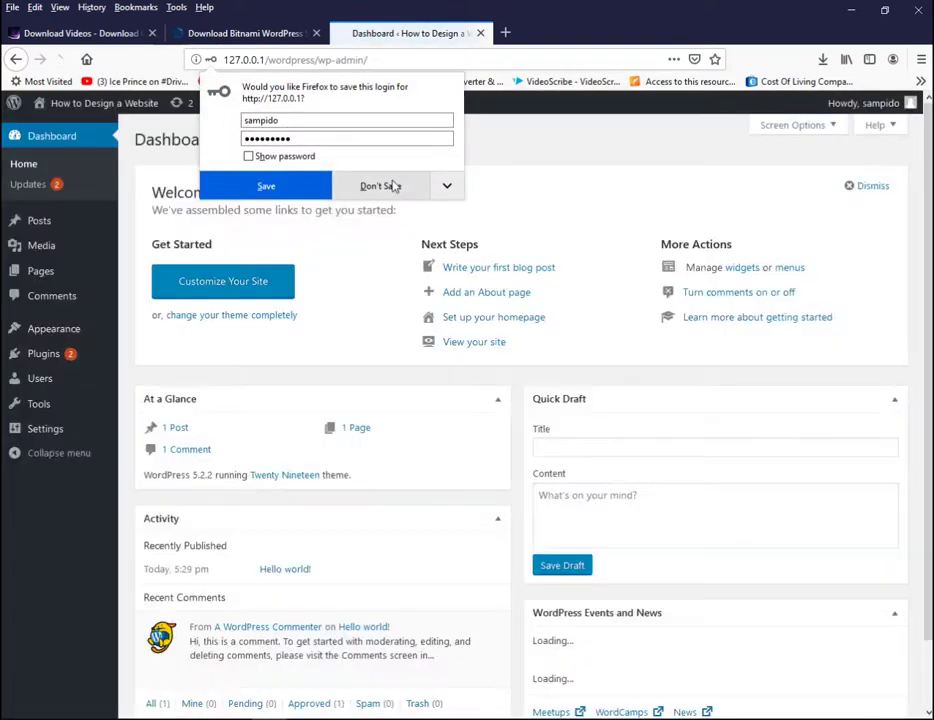
Step: Decline Firefox's save-login prompt and go to Appearance > Themes
{"action": "left_click", "coordinate": [388, 186]}
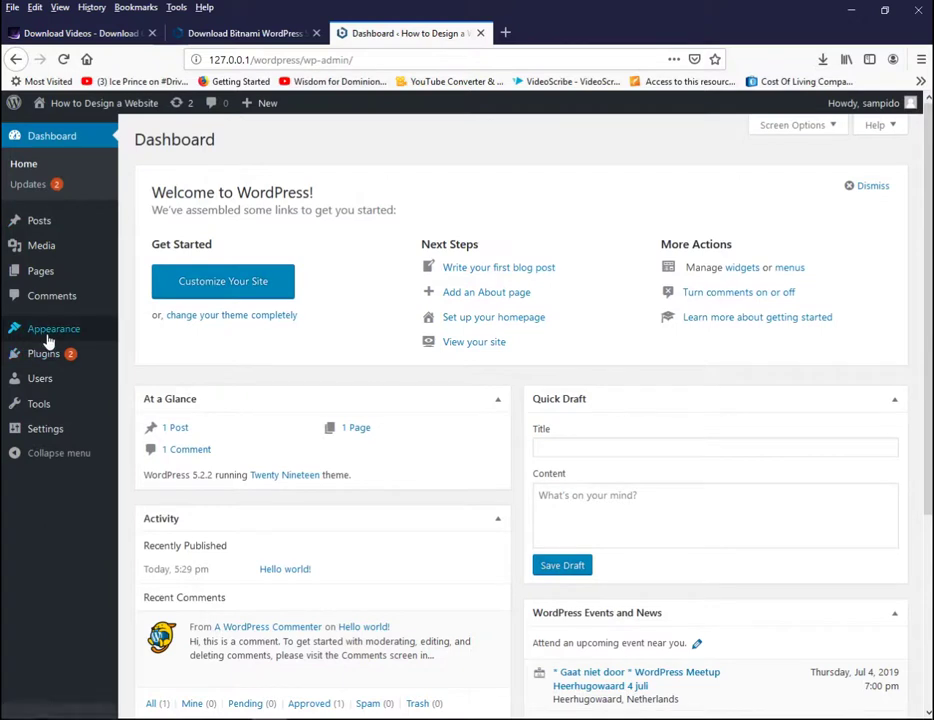
{"action": "mouse_move", "coordinate": [48, 341]}
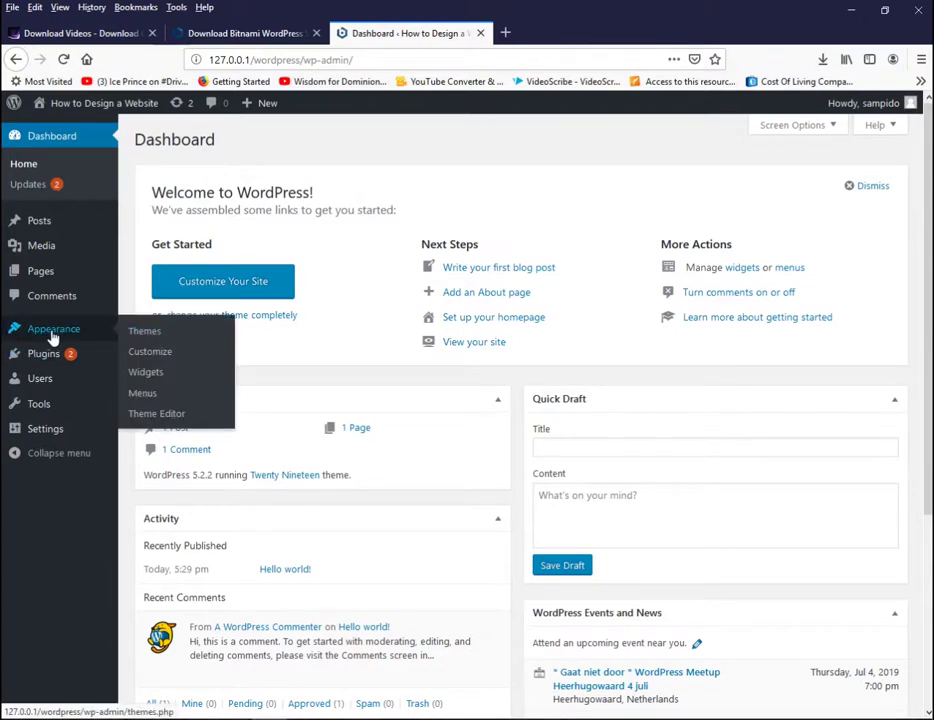
{"action": "left_click", "coordinate": [147, 338]}
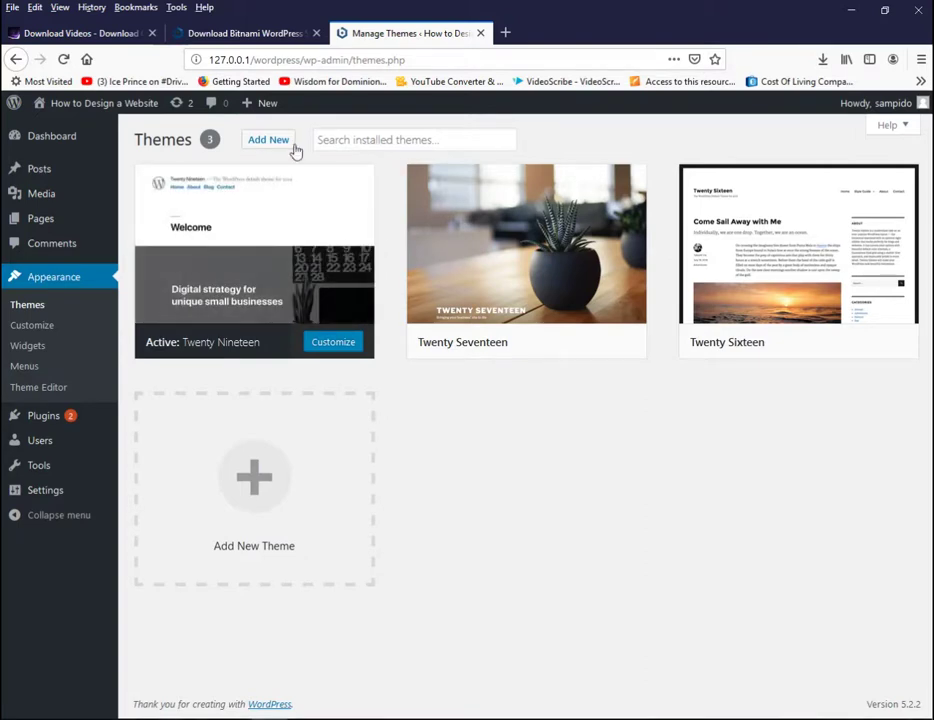
Step: Install the Gambit theme from the Add Themes page
{"action": "left_click", "coordinate": [278, 143]}
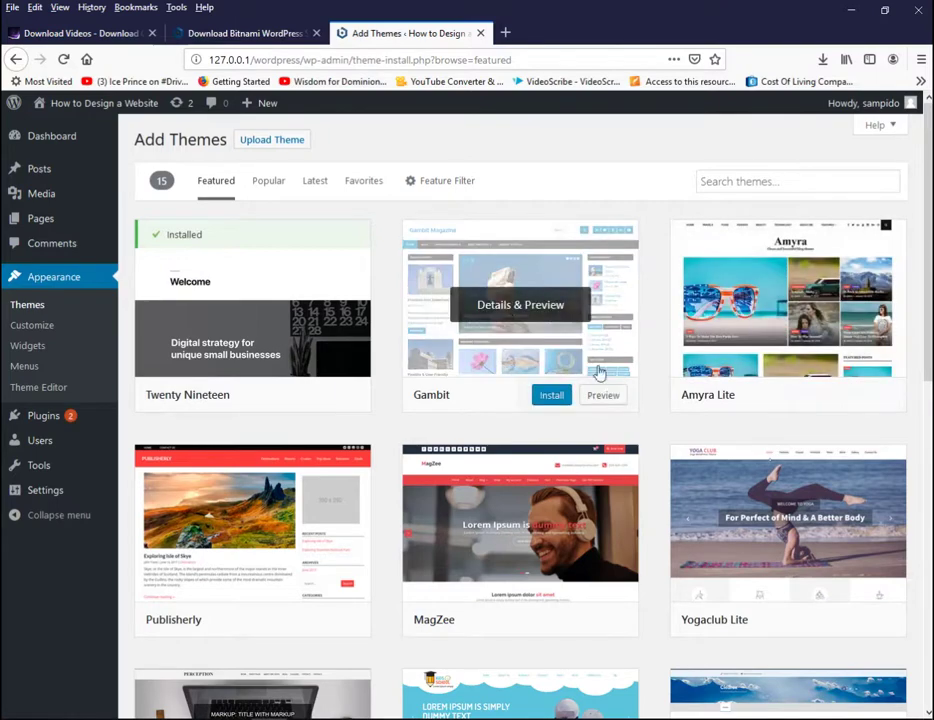
{"action": "left_click", "coordinate": [552, 396]}
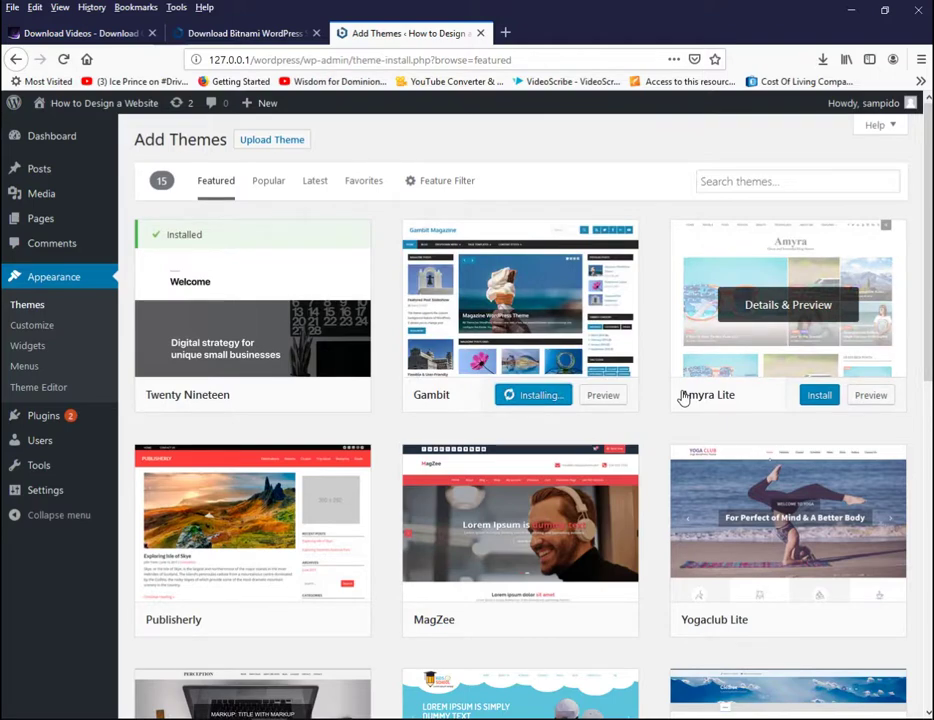
{"action": "scroll", "coordinate": [520, 420], "scroll_direction": "down", "scroll_amount": 5}
{"action": "scroll", "coordinate": [520, 420], "scroll_direction": "down", "scroll_amount": 2}
{"action": "scroll", "coordinate": [520, 420], "scroll_direction": "up", "scroll_amount": 8}
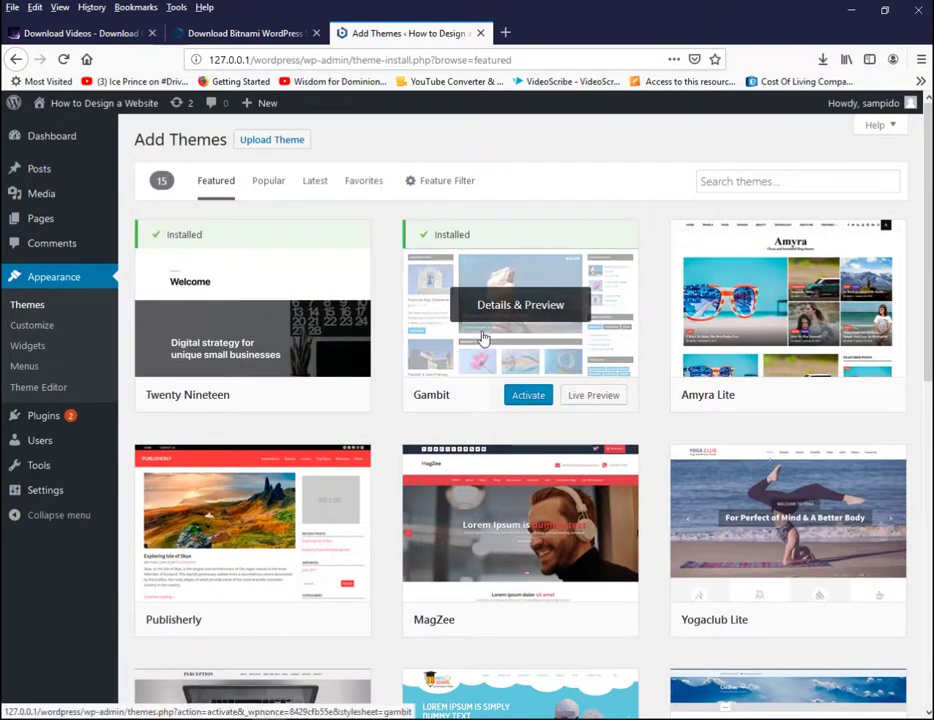
Step: Activate Gambit, view the live site in a new tab, then return to Manage Themes
{"action": "left_click", "coordinate": [529, 396]}
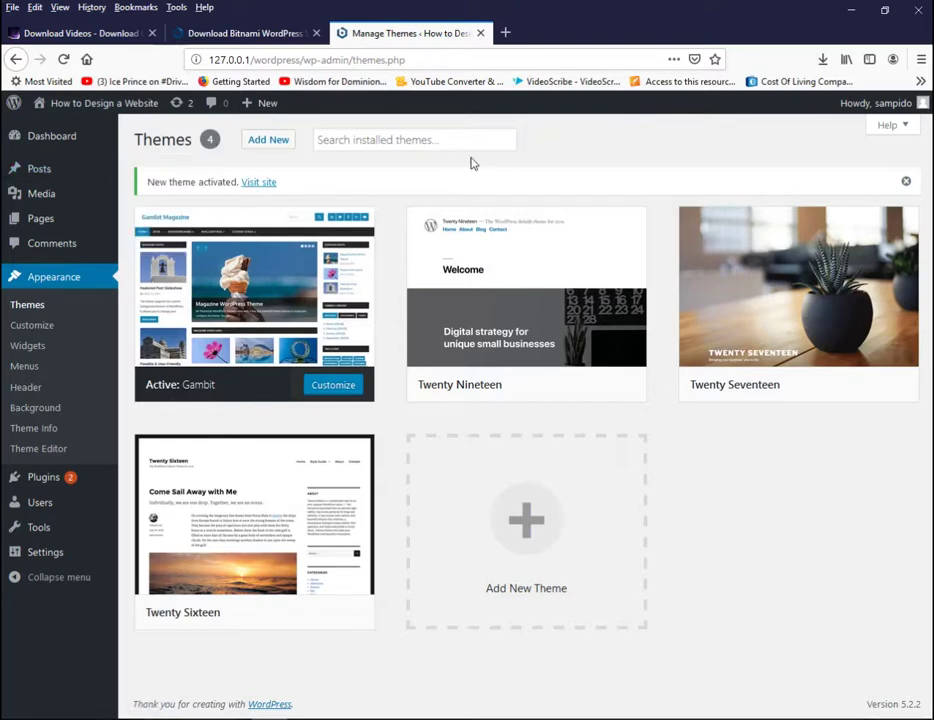
{"action": "right_click", "coordinate": [257, 187]}
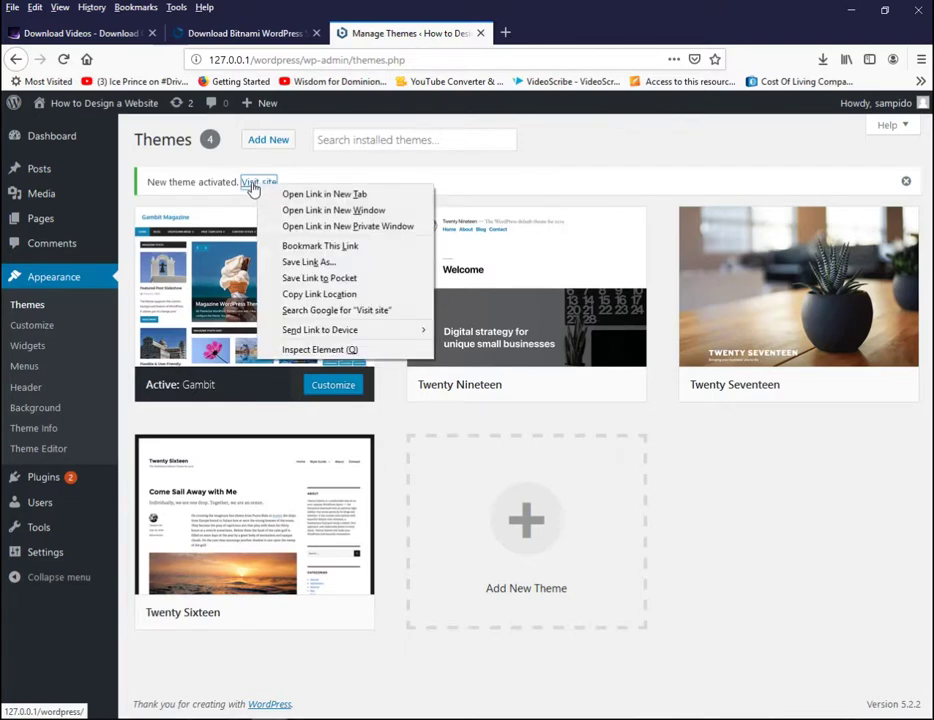
{"action": "left_click", "coordinate": [340, 201]}
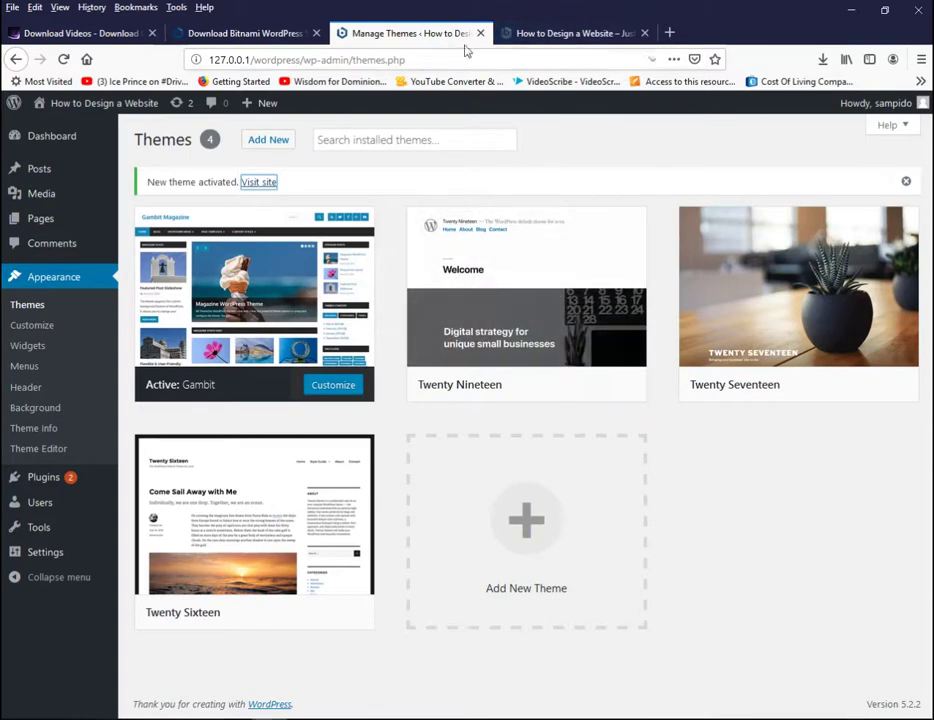
{"action": "left_click", "coordinate": [570, 35]}
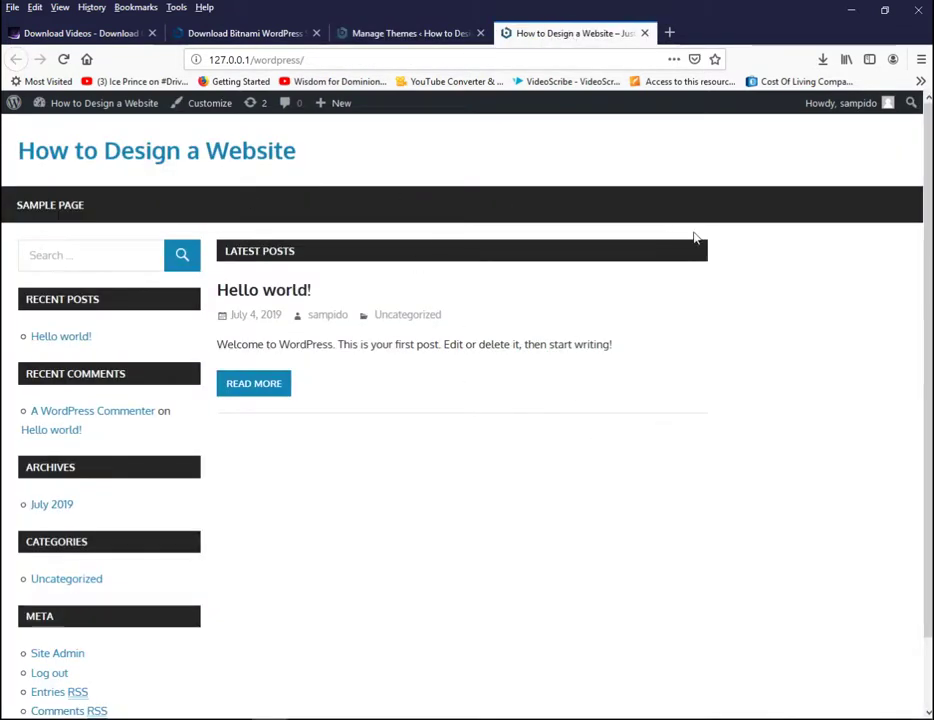
{"action": "scroll", "coordinate": [433, 236], "scroll_direction": "down", "scroll_amount": 3}
{"action": "scroll", "coordinate": [433, 236], "scroll_direction": "up", "scroll_amount": 3}
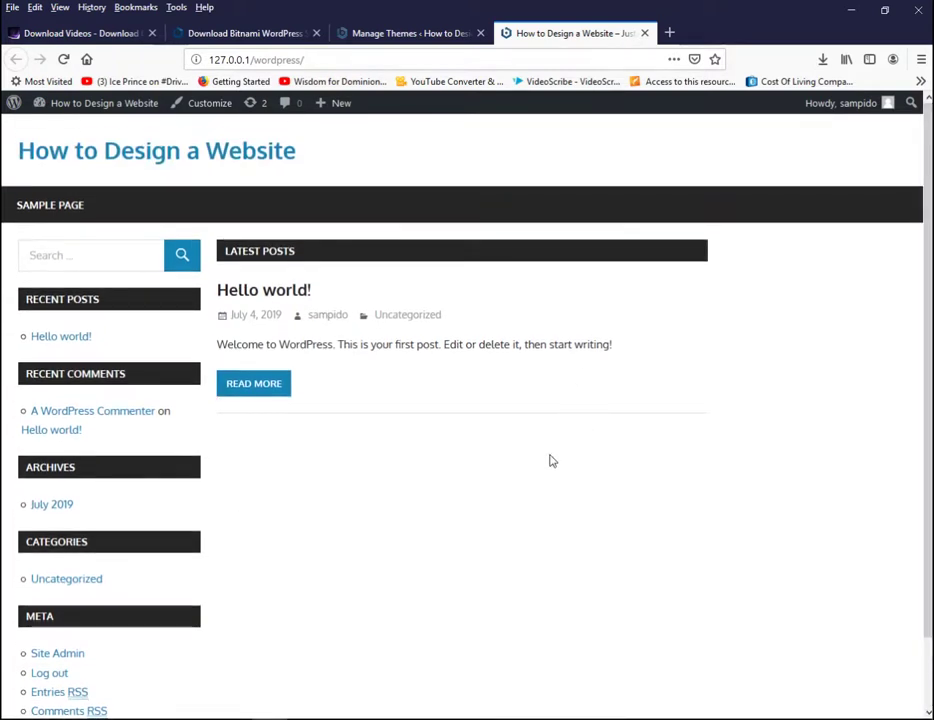
{"action": "left_click", "coordinate": [415, 38]}
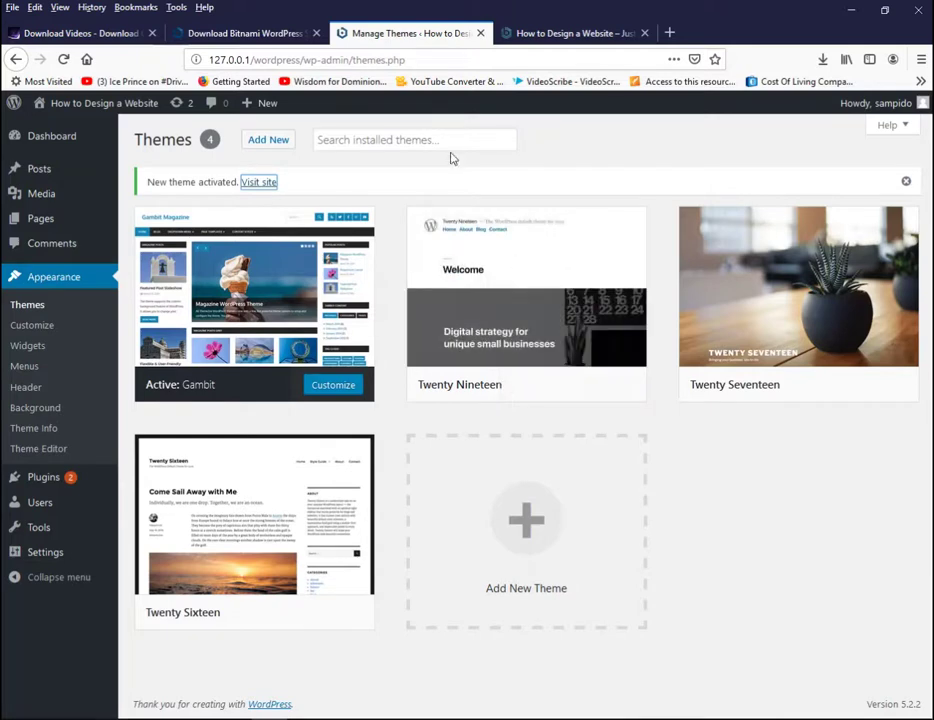
Step: Remove Recent Posts, Recent Comments, Archives, Meta and Categories from the Main Sidebar
{"action": "left_click", "coordinate": [29, 352]}
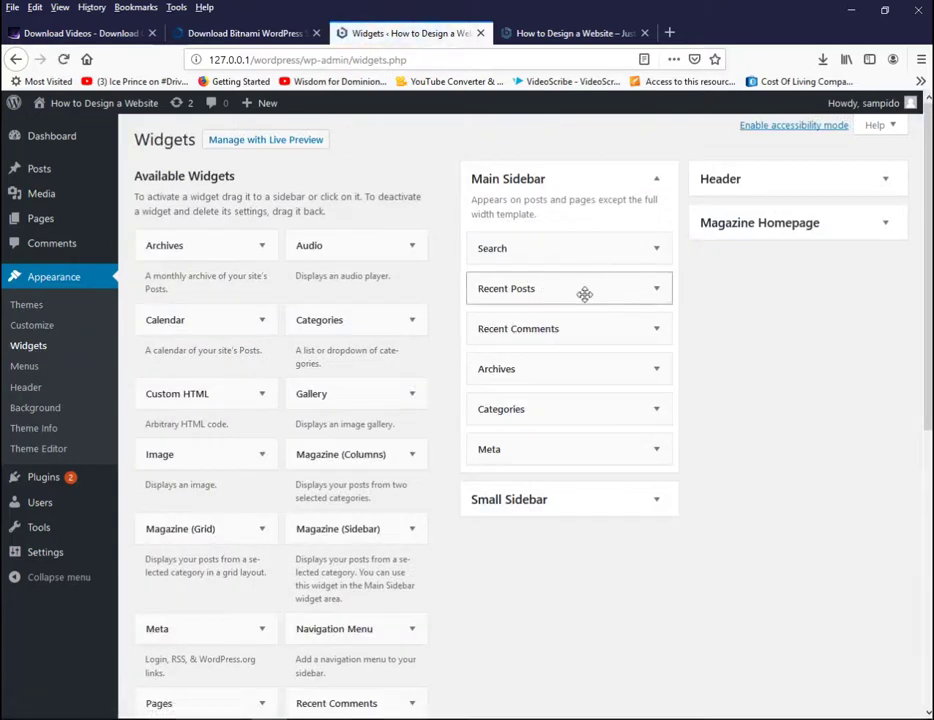
{"action": "left_click_drag", "start_coordinate": [585, 294], "coordinate": [300, 290]}
{"action": "left_click_drag", "start_coordinate": [475, 277], "coordinate": [329, 283]}
{"action": "left_click_drag", "start_coordinate": [586, 288], "coordinate": [380, 270]}
{"action": "left_click_drag", "start_coordinate": [540, 316], "coordinate": [311, 310]}
{"action": "left_click_drag", "start_coordinate": [596, 292], "coordinate": [410, 245]}
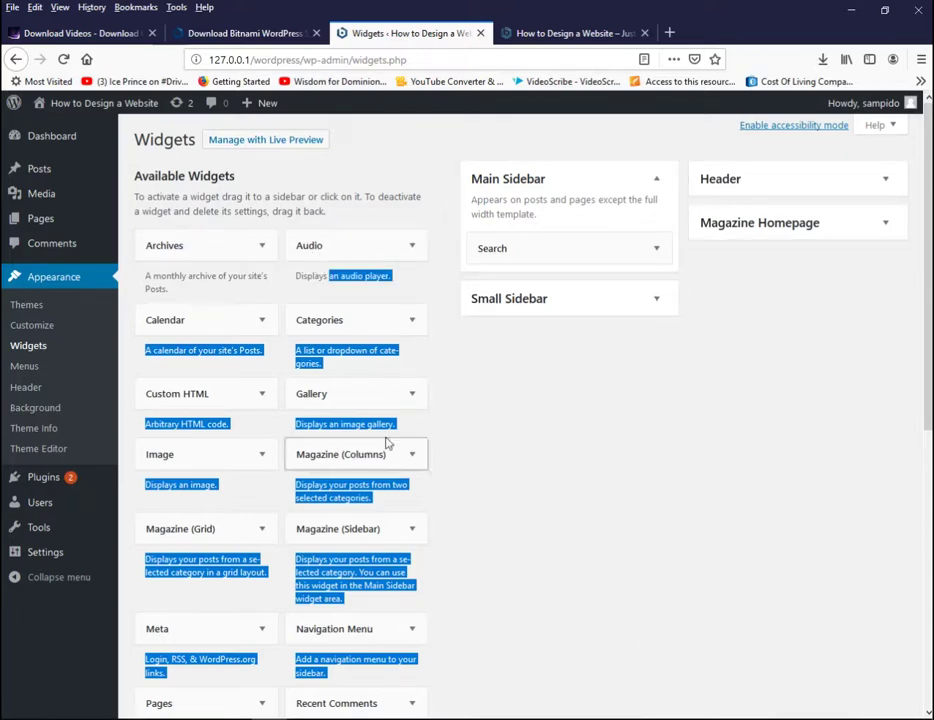
{"action": "left_click", "coordinate": [47, 329]}
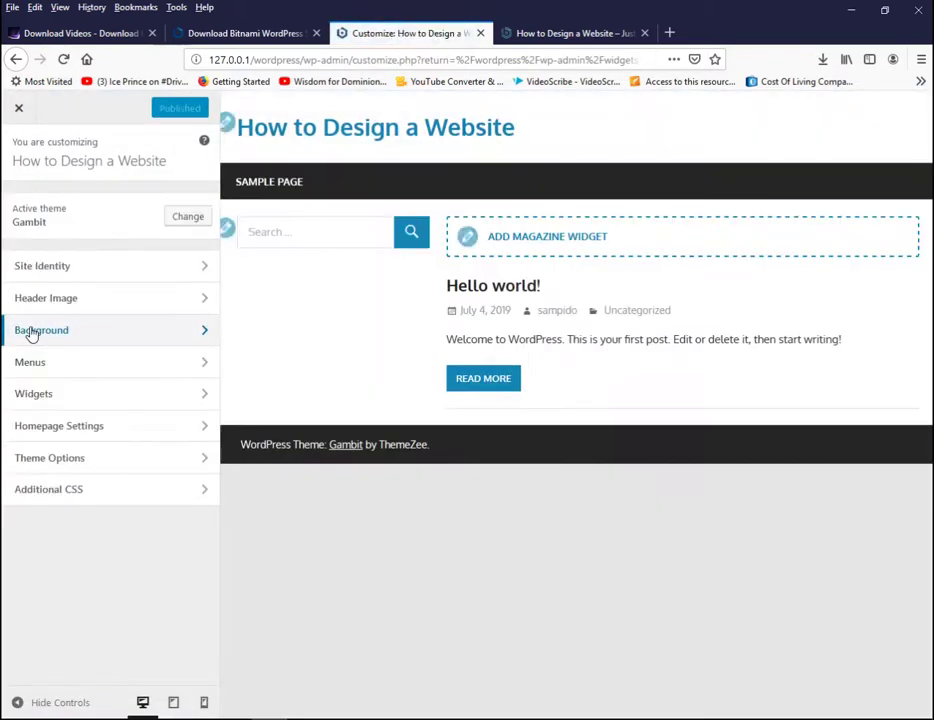
Step: Glance at Header Image in the Customizer, then open Homepage Settings
{"action": "left_click", "coordinate": [197, 300]}
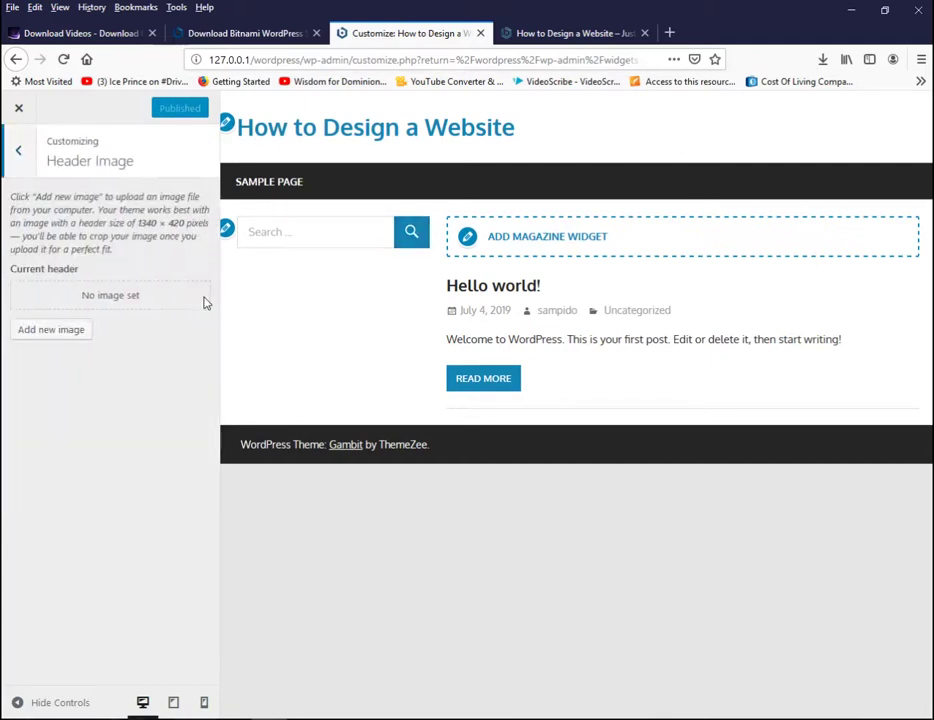
{"action": "left_click", "coordinate": [16, 153]}
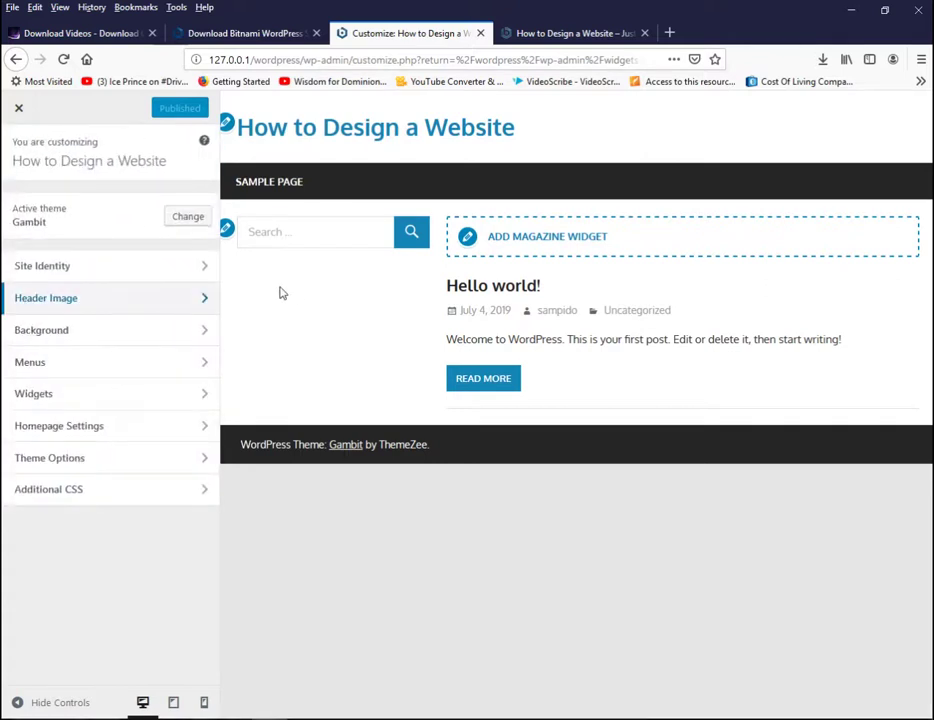
{"action": "left_click", "coordinate": [108, 427]}
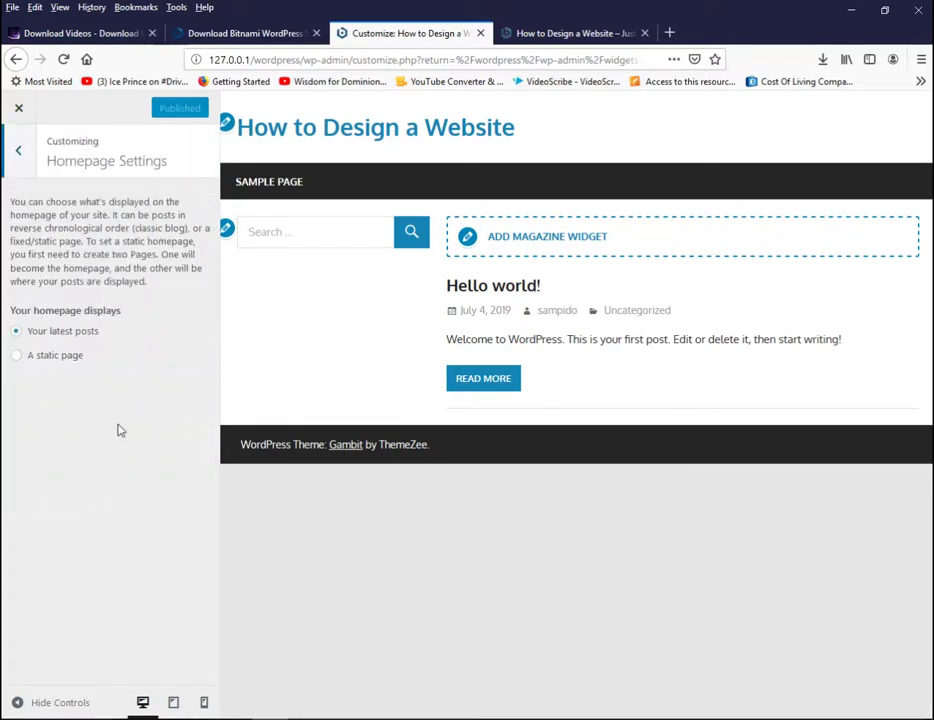
Step: Set the homepage to a static page showing Sample Page
{"action": "left_click", "coordinate": [63, 358]}
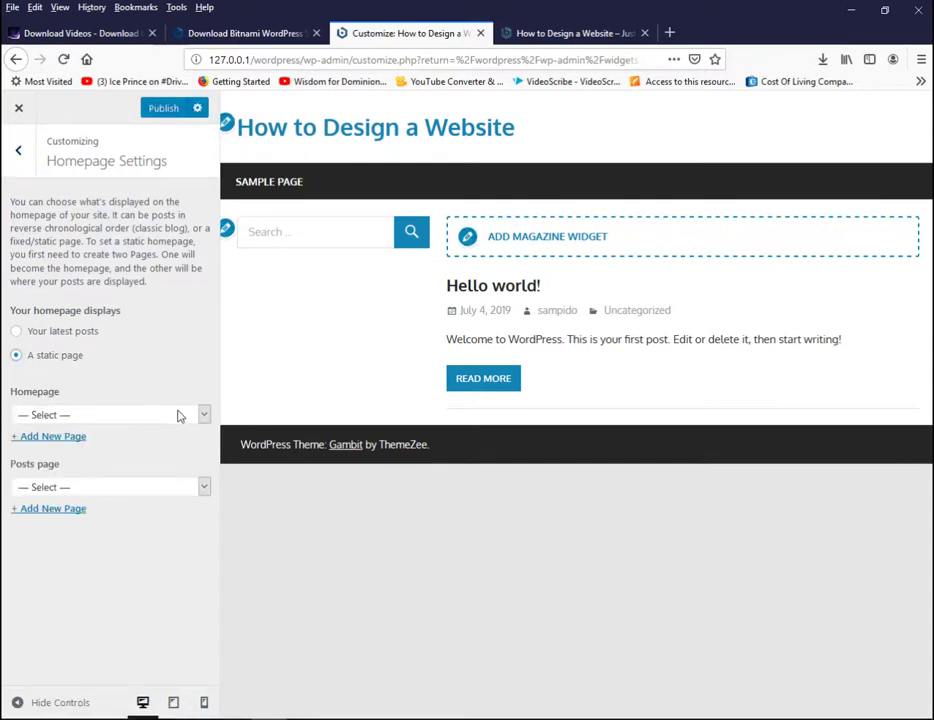
{"action": "left_click", "coordinate": [203, 415]}
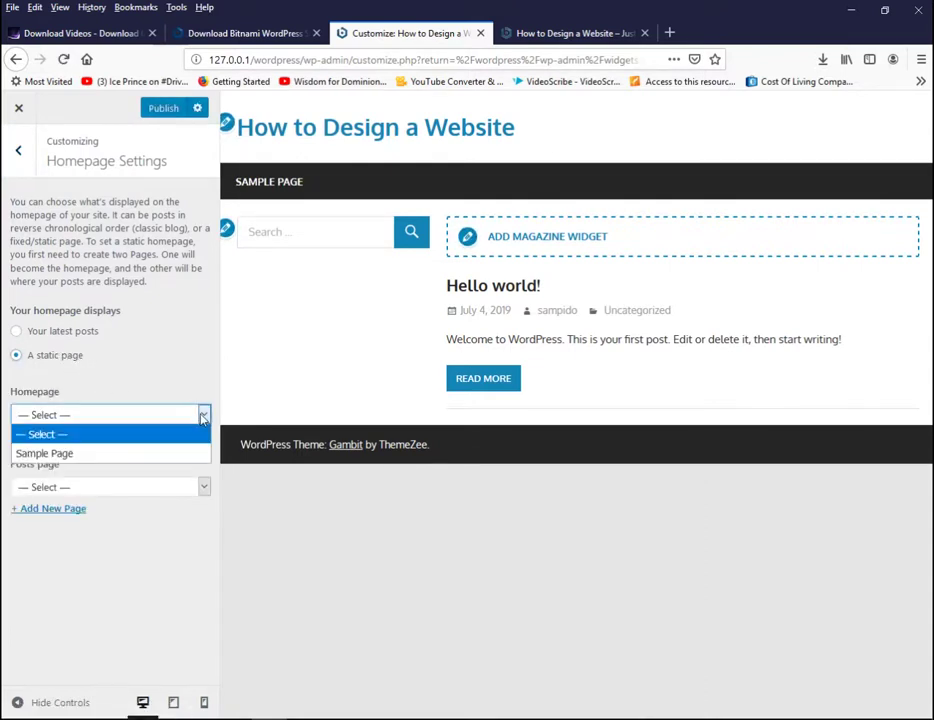
{"action": "left_click", "coordinate": [152, 452]}
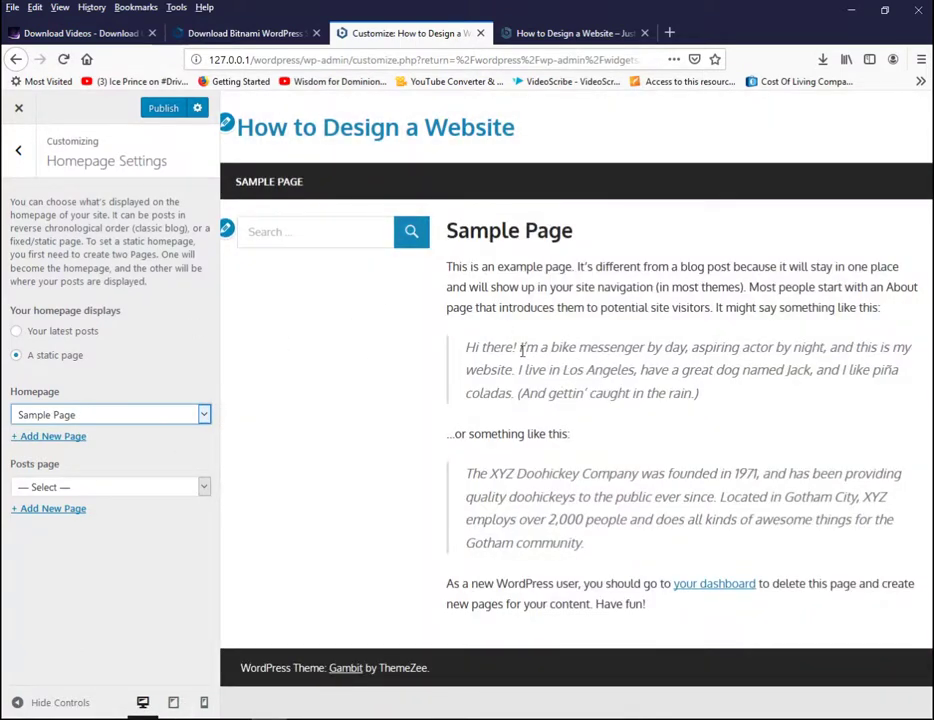
Step: Create Services and Contact pages, make Contact the posts page, and publish
{"action": "left_click", "coordinate": [68, 510]}
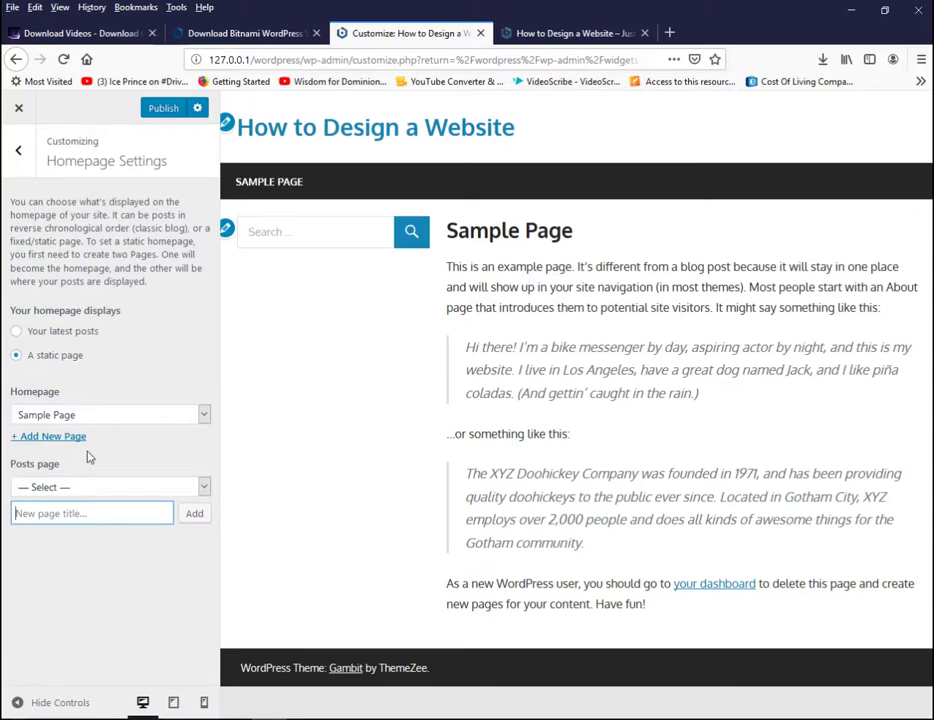
{"action": "type", "text": "Services"}
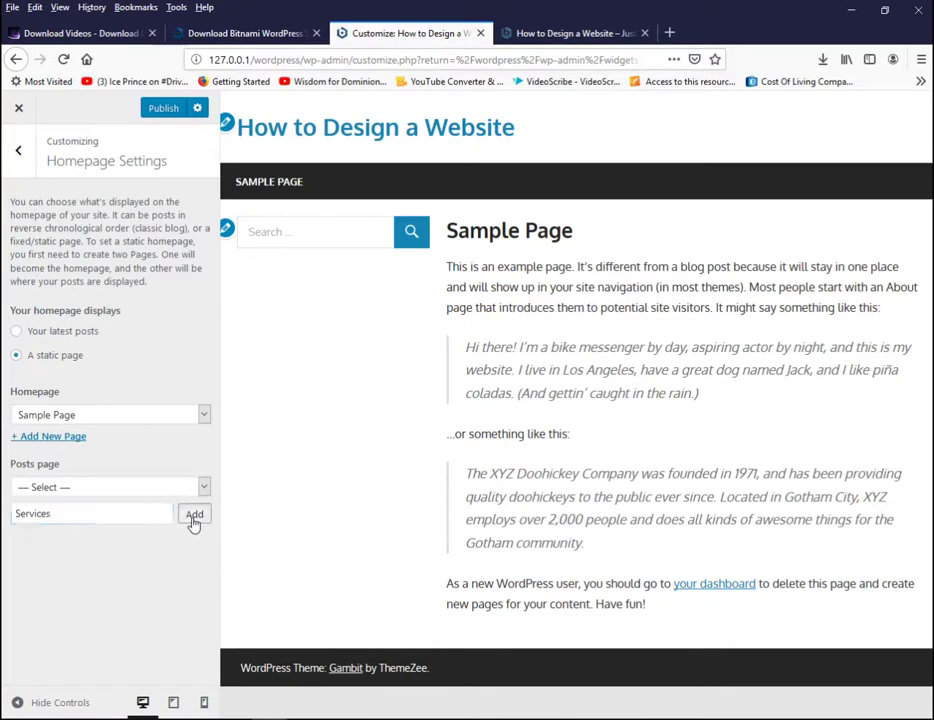
{"action": "left_click", "coordinate": [194, 517]}
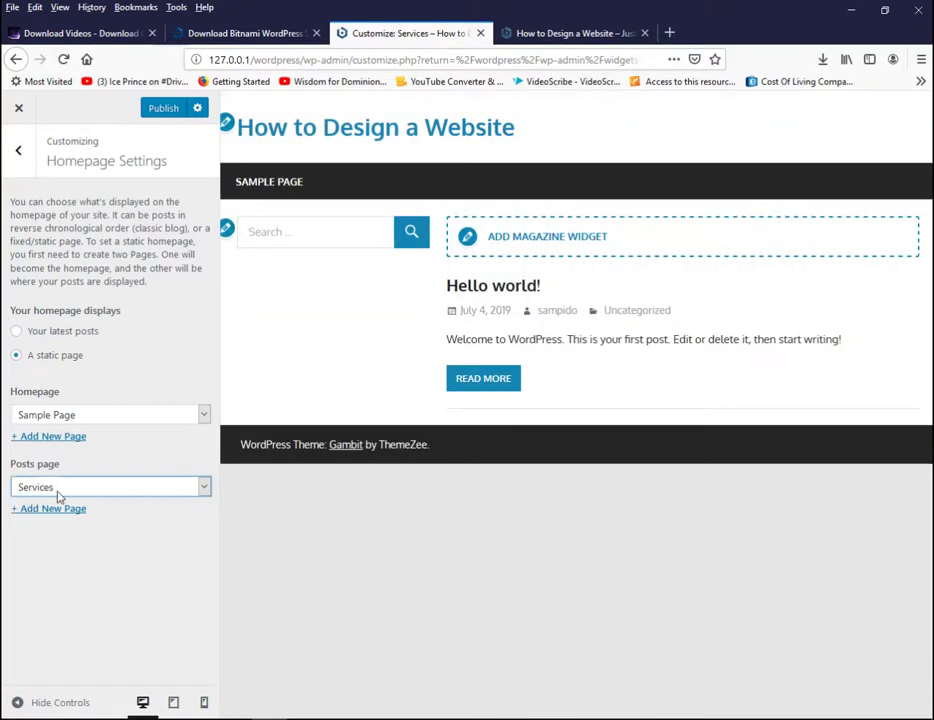
{"action": "left_click", "coordinate": [66, 512]}
{"action": "type", "text": "Contact"}
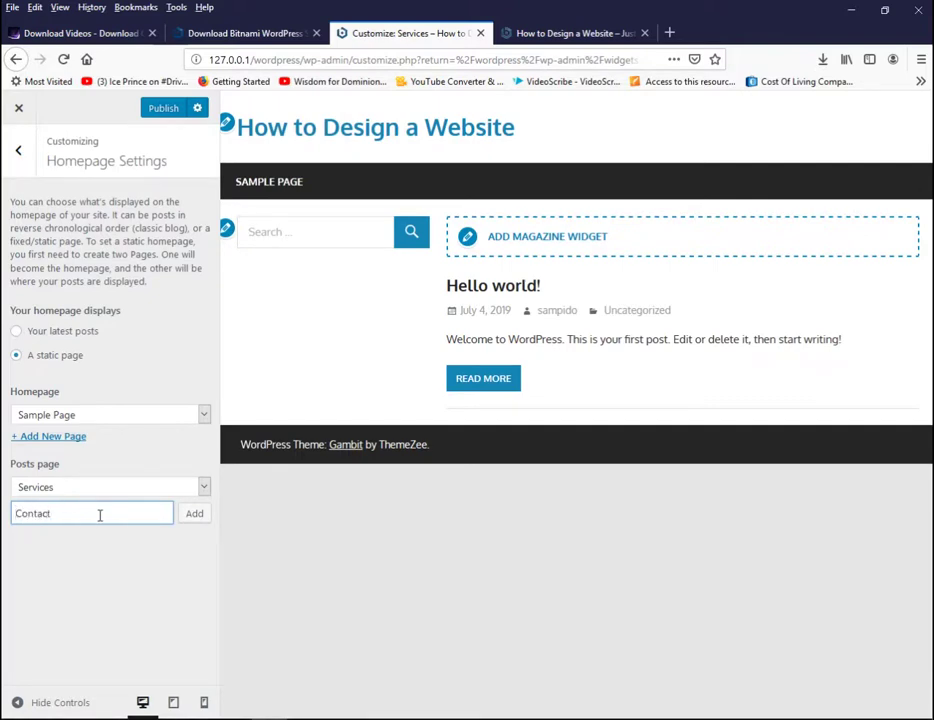
{"action": "left_click", "coordinate": [190, 520]}
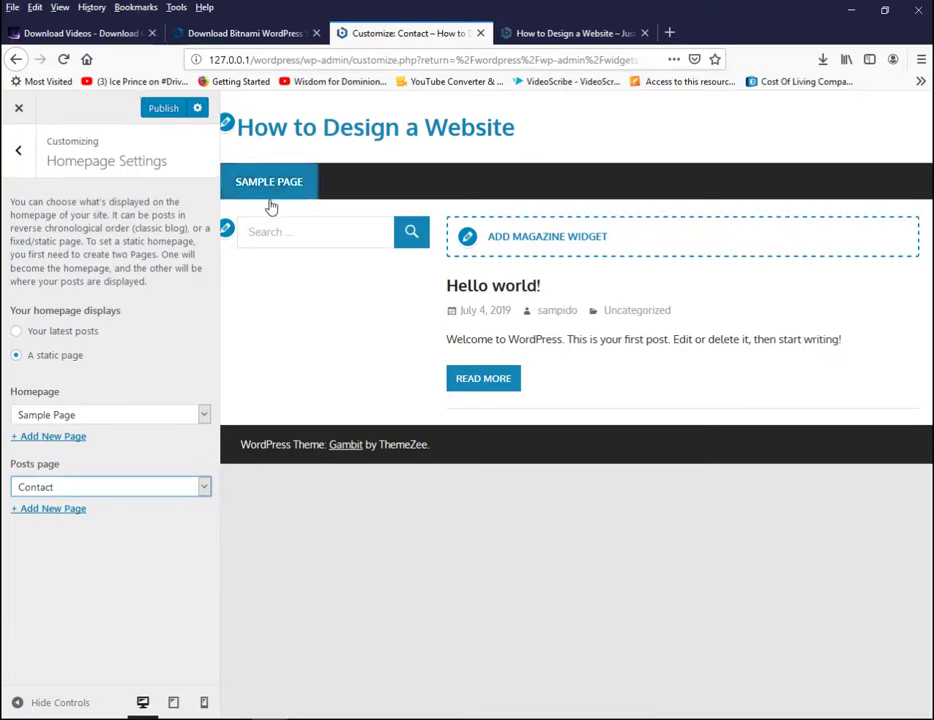
{"action": "left_click", "coordinate": [172, 110]}
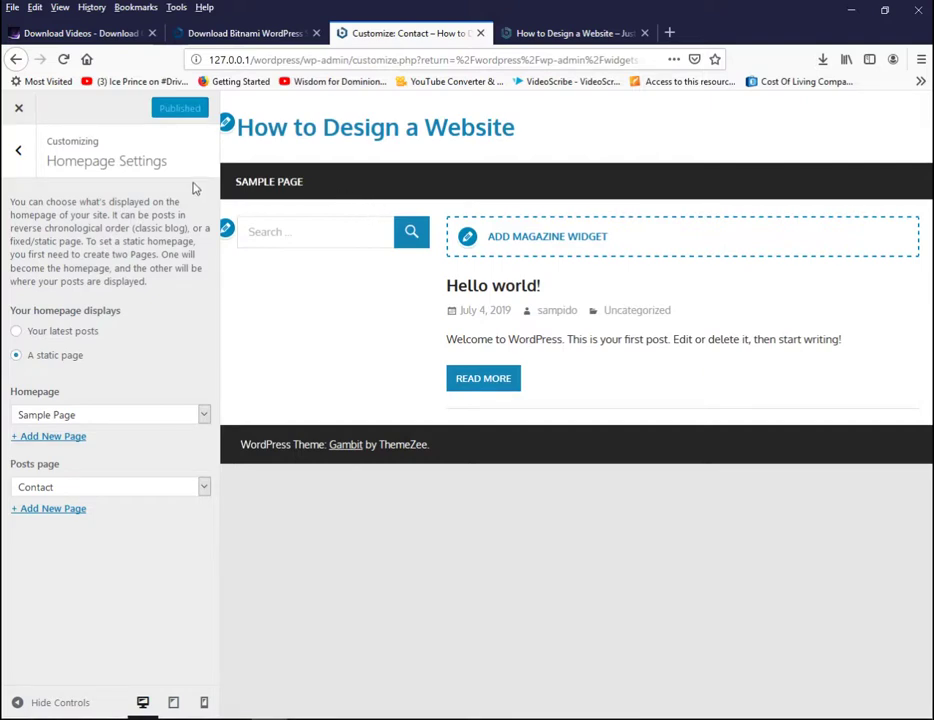
{"action": "left_click", "coordinate": [563, 30]}
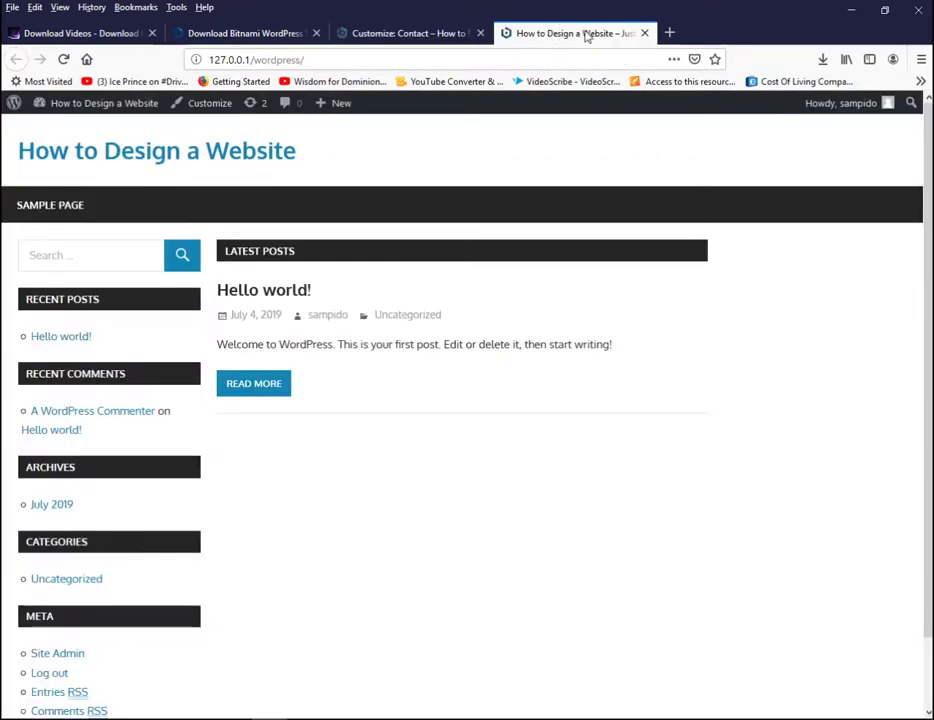
Step: Reload the live site to check the changes, then close the Customizer back to Widgets
{"action": "left_click", "coordinate": [340, 59]}
{"action": "key", "text": "Return"}
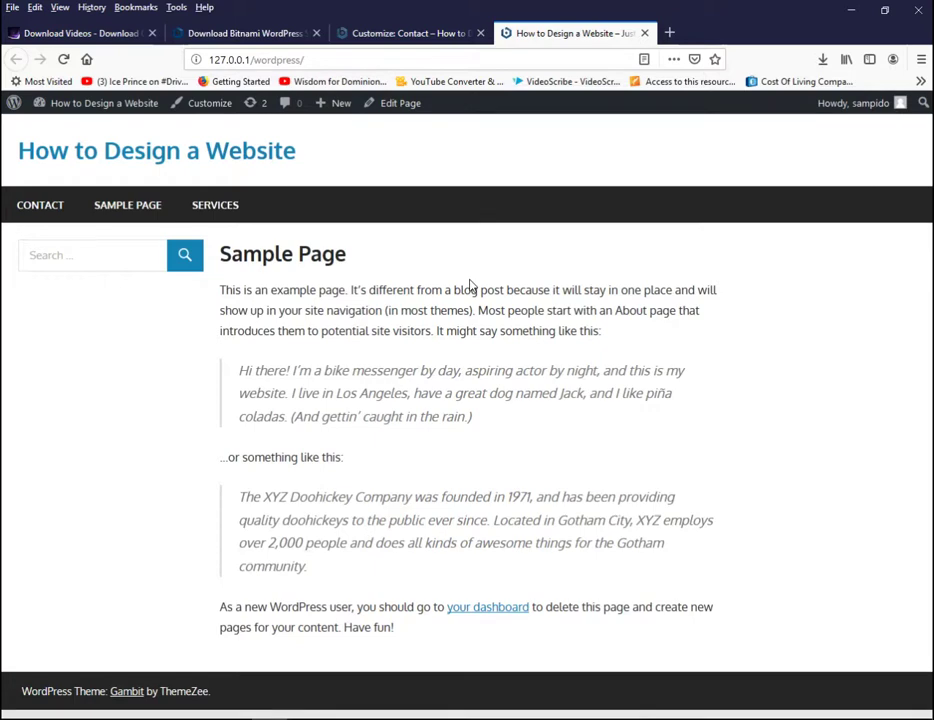
{"action": "left_click", "coordinate": [435, 34]}
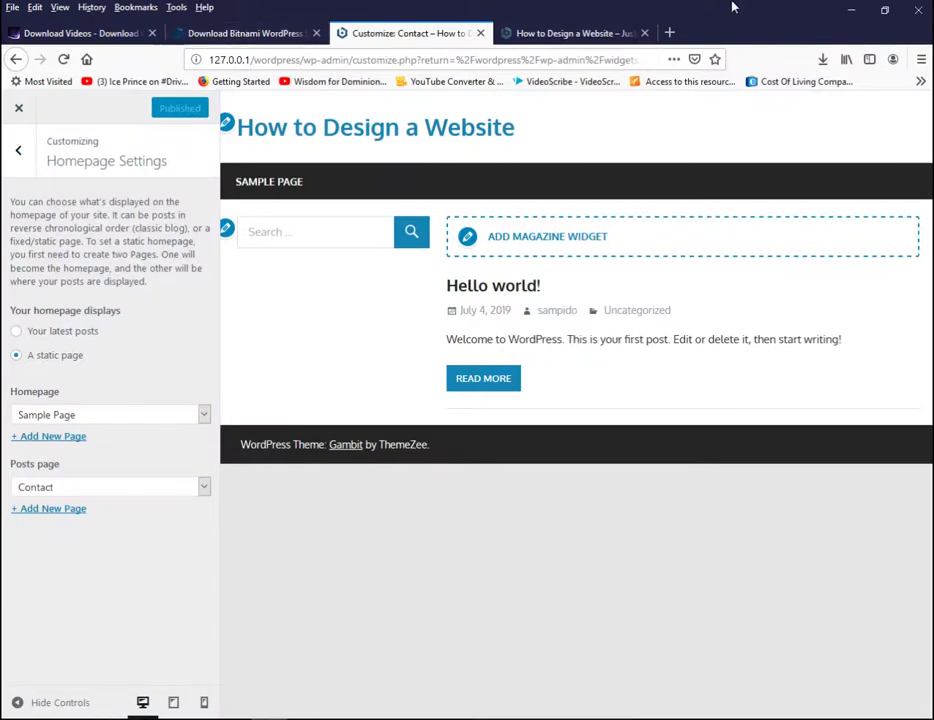
{"action": "left_click", "coordinate": [561, 34]}
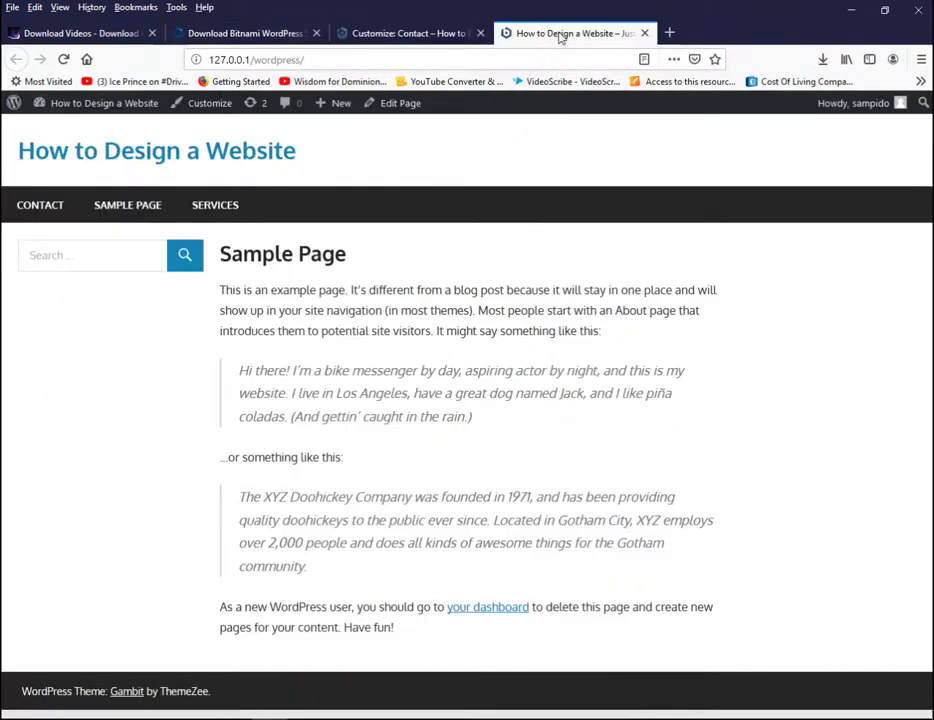
{"action": "left_click", "coordinate": [430, 33]}
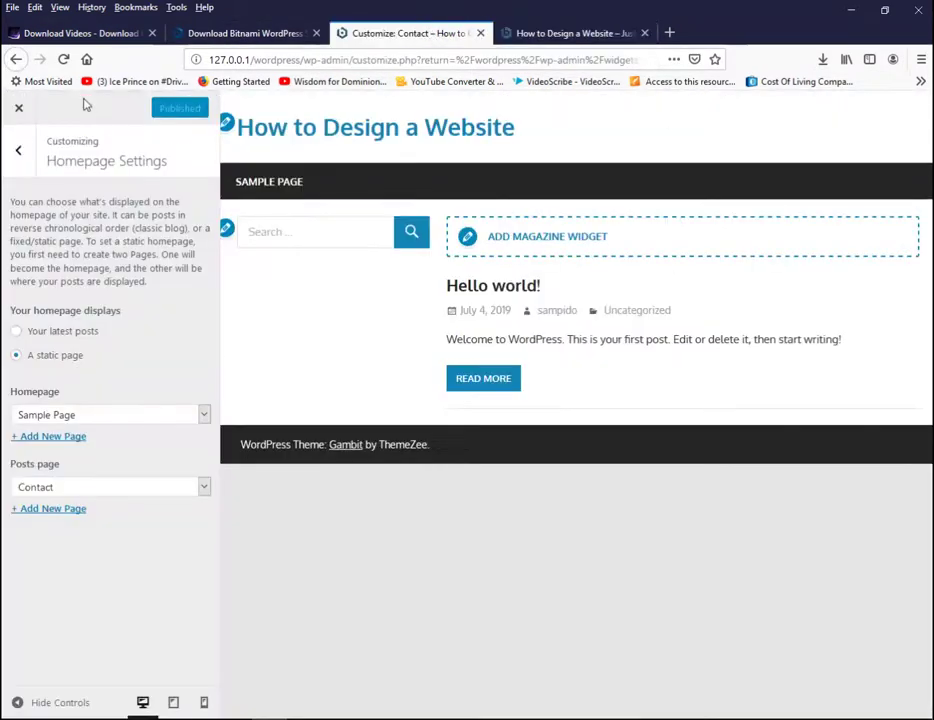
{"action": "left_click", "coordinate": [19, 107]}
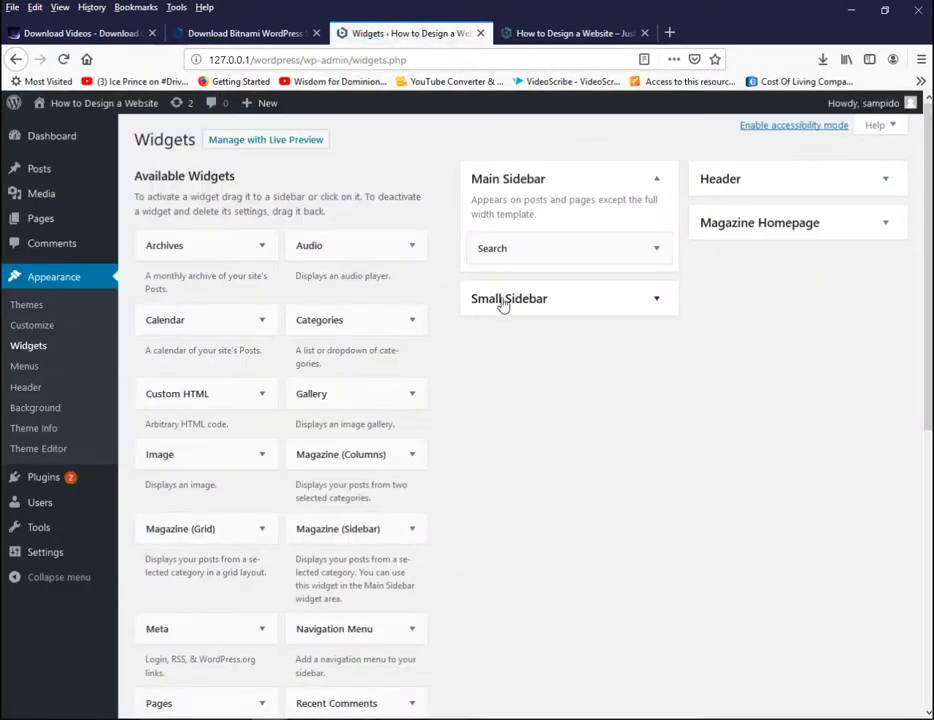
Step: Bring up the Upload Theme form via Appearance > Themes > Add New and browse for a zip
{"action": "left_click", "coordinate": [27, 310]}
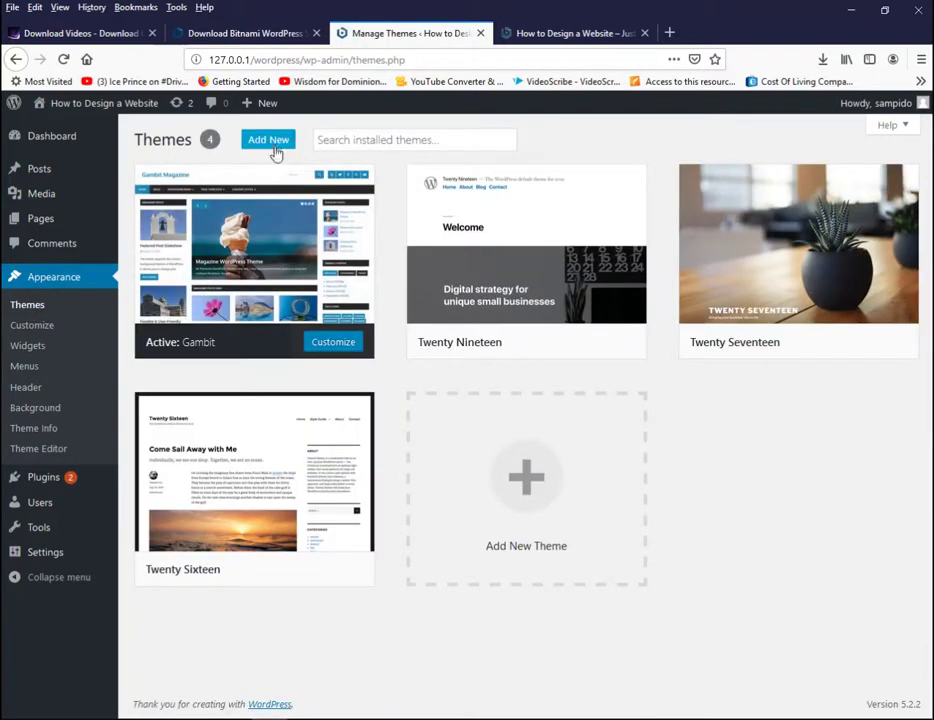
{"action": "left_click", "coordinate": [274, 146]}
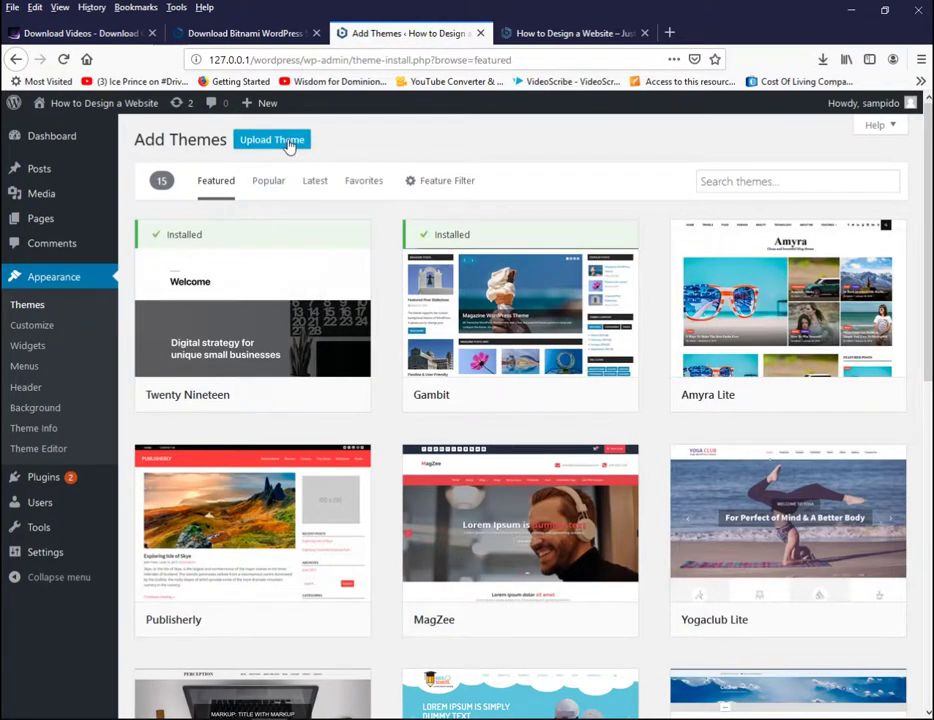
{"action": "left_click", "coordinate": [289, 145]}
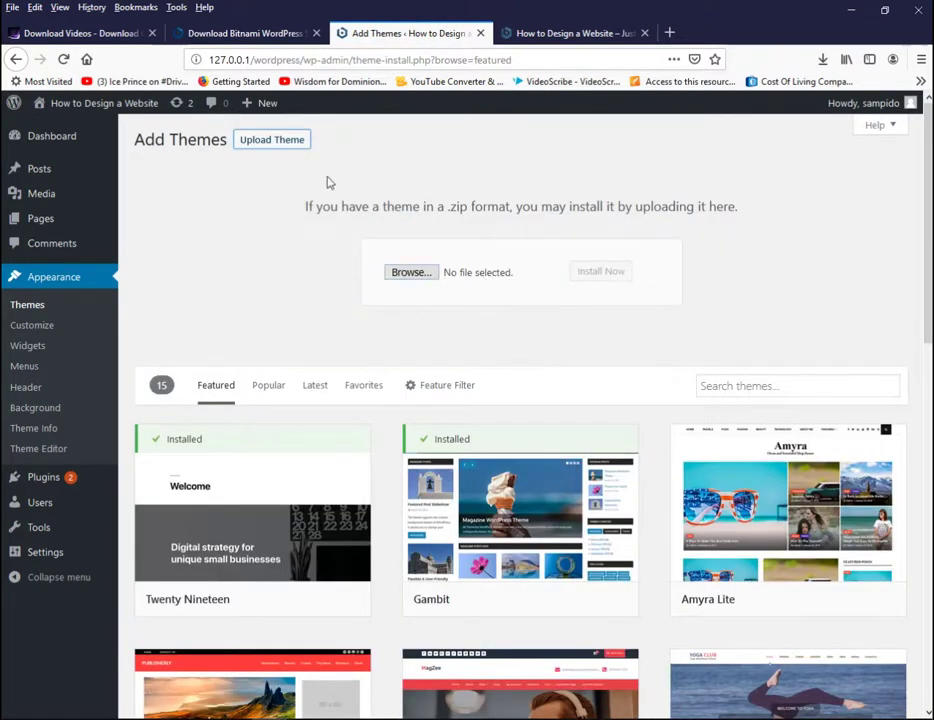
{"action": "left_click", "coordinate": [422, 279]}
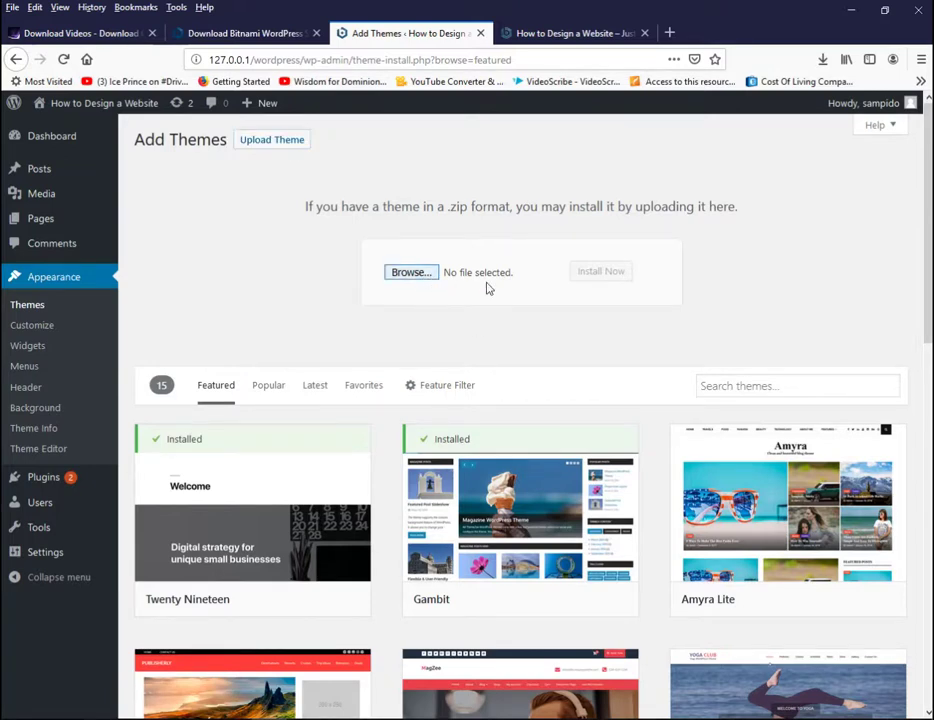
Step: Pick business-consulting.zip from Documenten > SKT Thems Pro as the theme file
{"action": "left_click", "coordinate": [198, 181]}
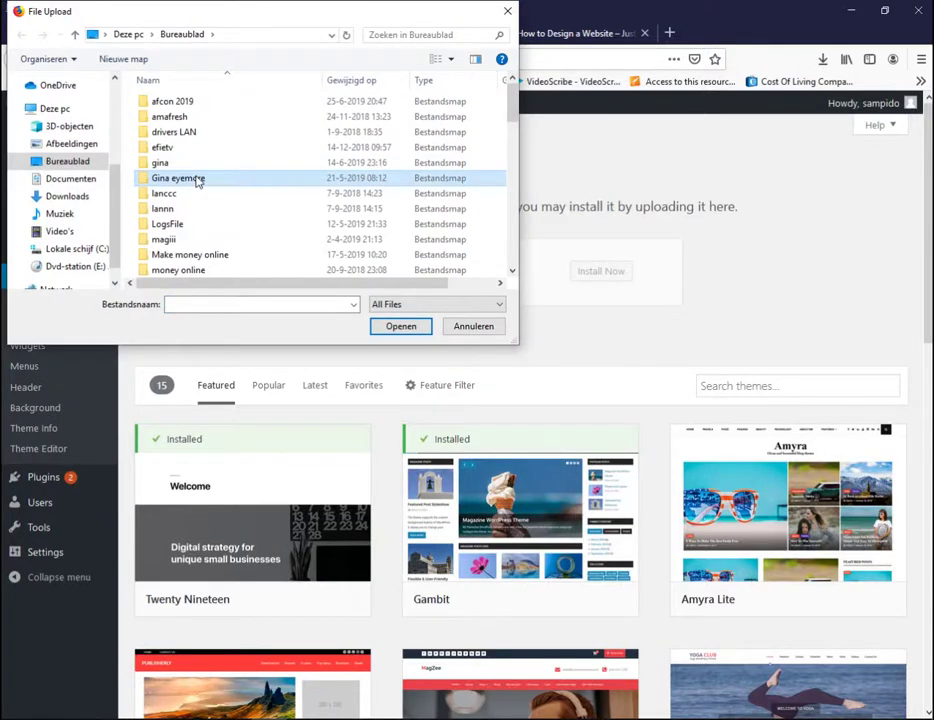
{"action": "left_click_drag", "start_coordinate": [515, 112], "coordinate": [544, 112]}
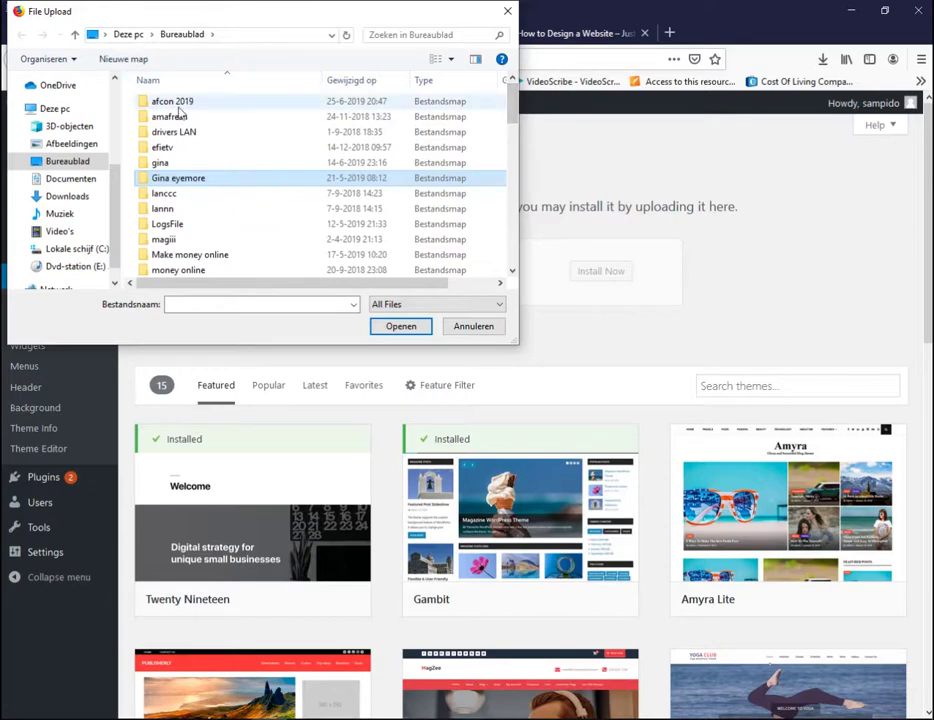
{"action": "left_click", "coordinate": [68, 181]}
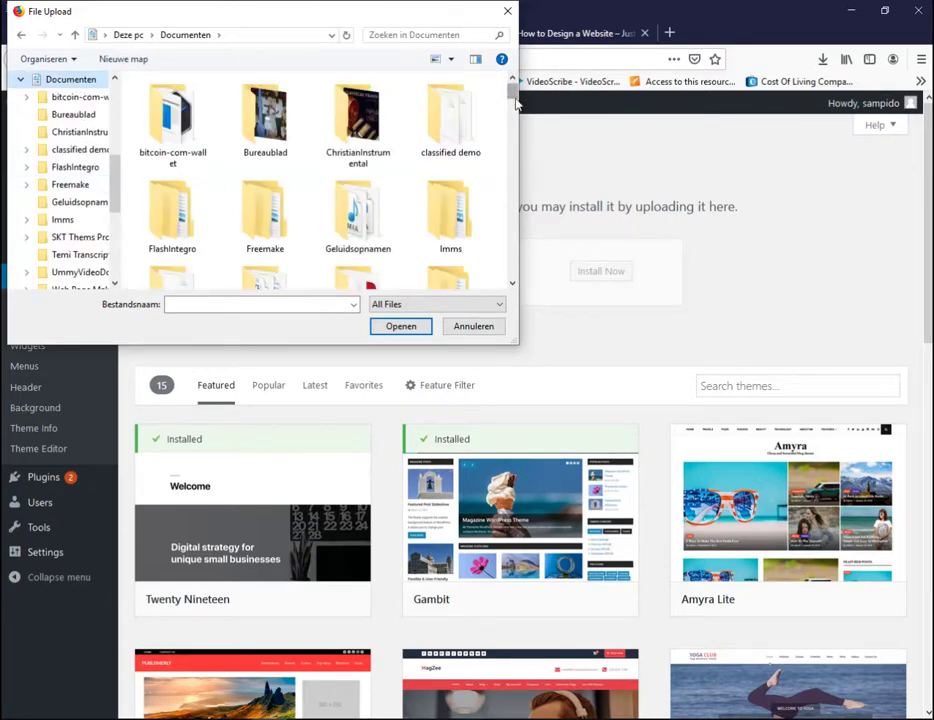
{"action": "left_click_drag", "start_coordinate": [513, 93], "coordinate": [516, 106]}
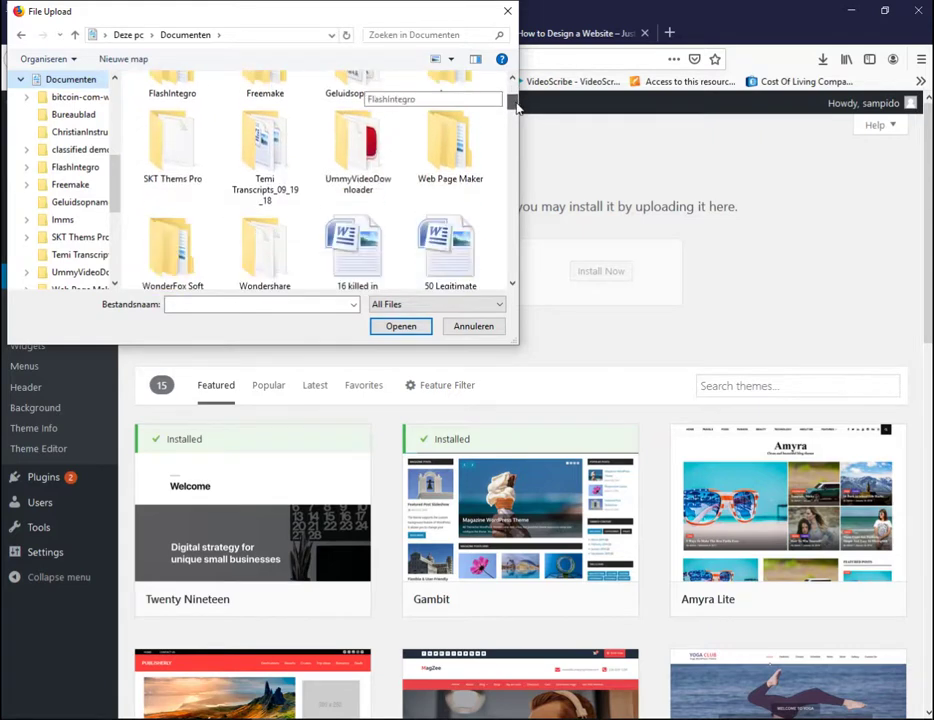
{"action": "double_click", "coordinate": [170, 135]}
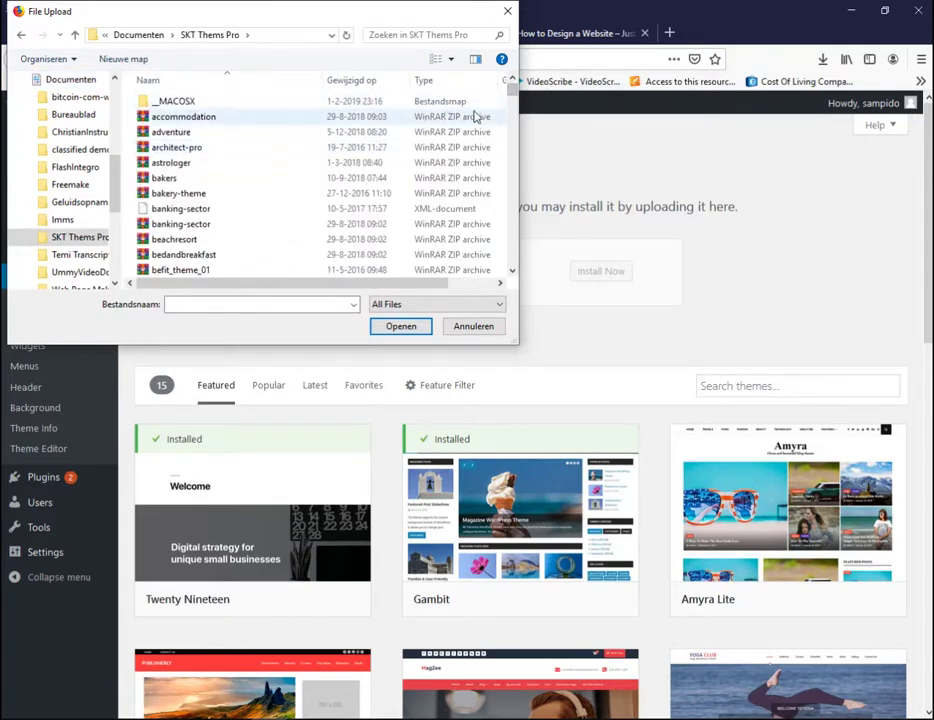
{"action": "left_click_drag", "start_coordinate": [514, 92], "coordinate": [517, 101]}
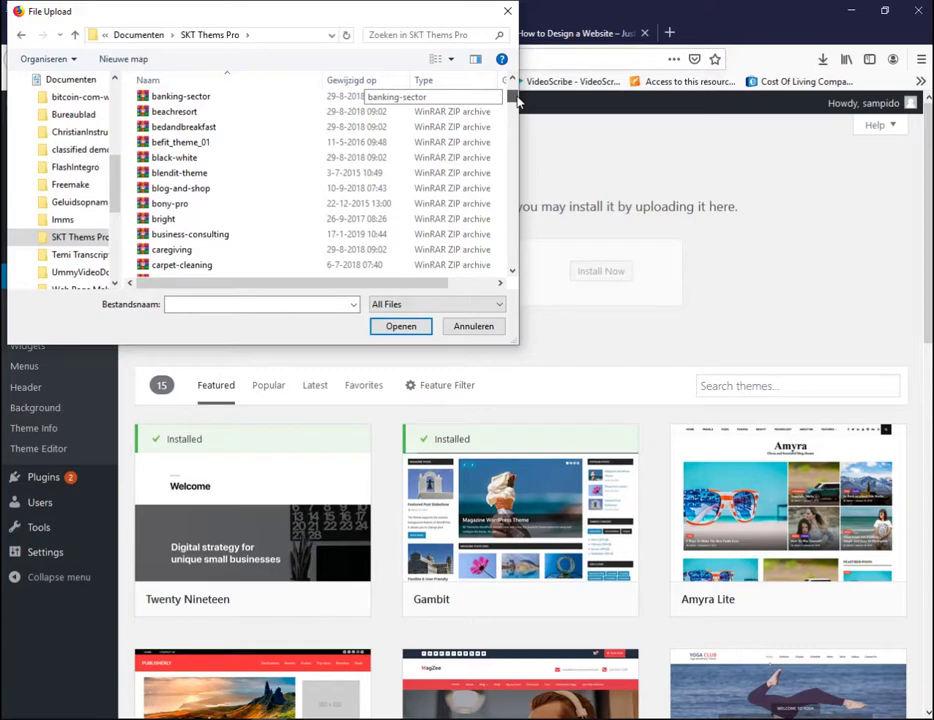
{"action": "left_click", "coordinate": [220, 236]}
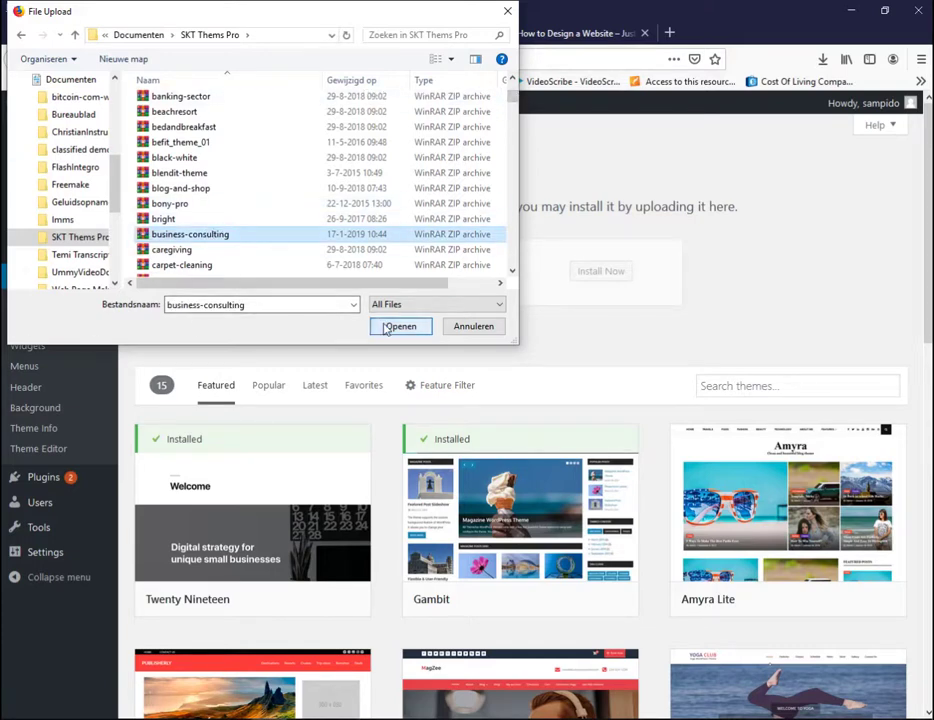
{"action": "left_click", "coordinate": [388, 325]}
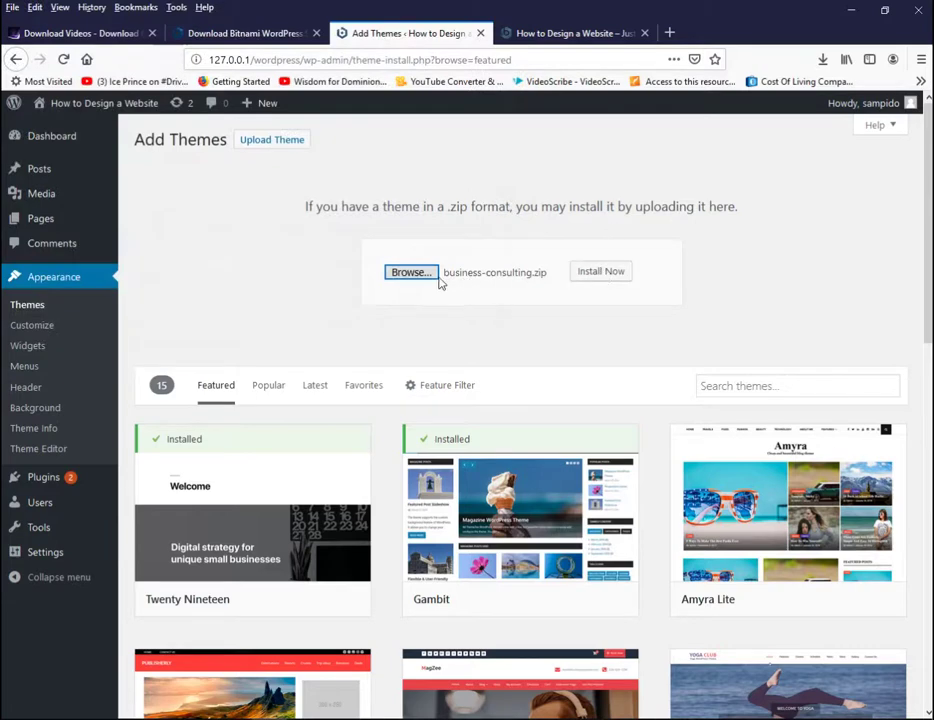
Step: Install business-consulting.zip and activate the Business Consulting theme
{"action": "left_click", "coordinate": [600, 275]}
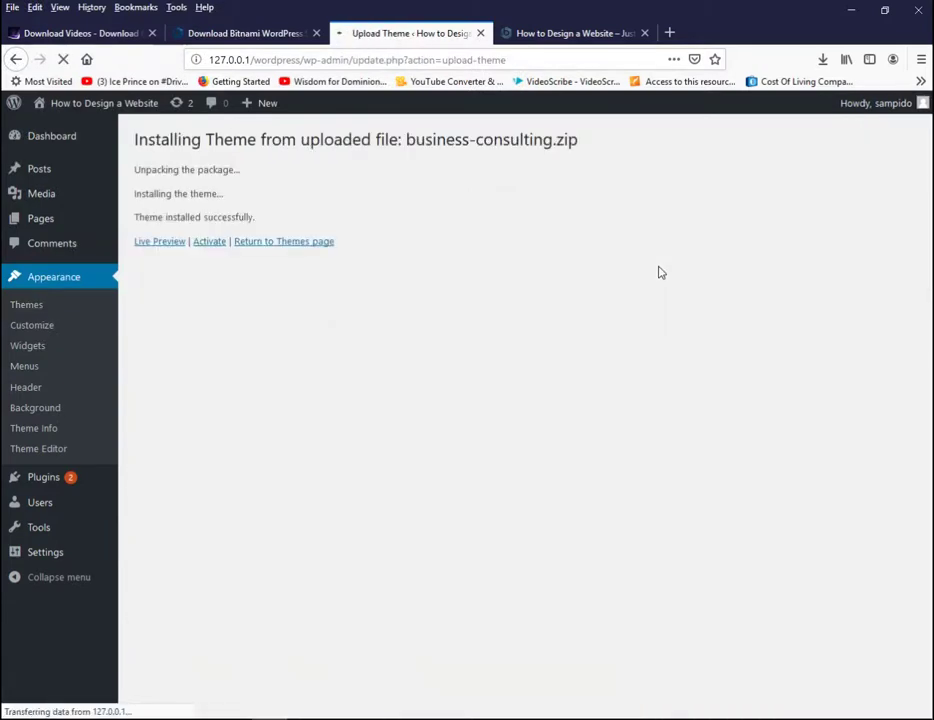
{"action": "left_click", "coordinate": [210, 245]}
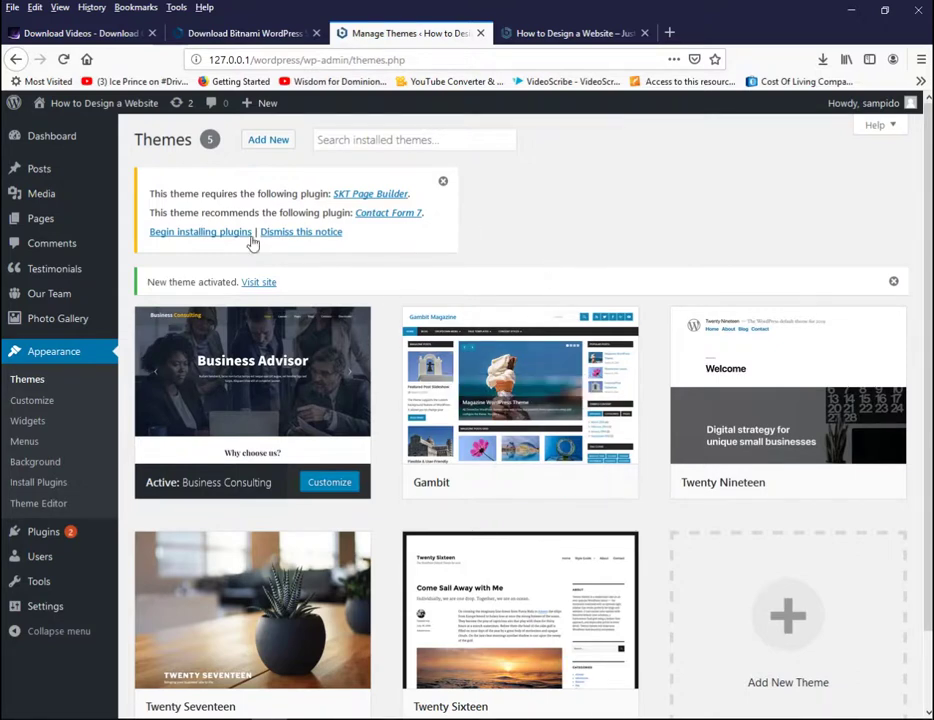
Step: Open the Visit site link in a new tab and view the Business Advisor slider homepage
{"action": "right_click", "coordinate": [258, 284]}
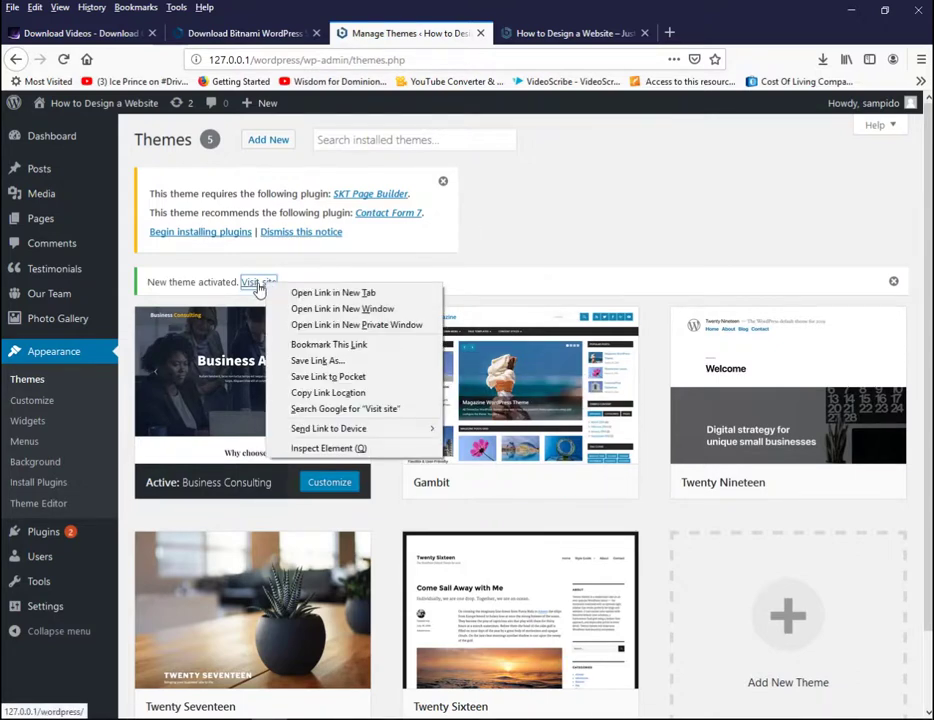
{"action": "left_click", "coordinate": [295, 293]}
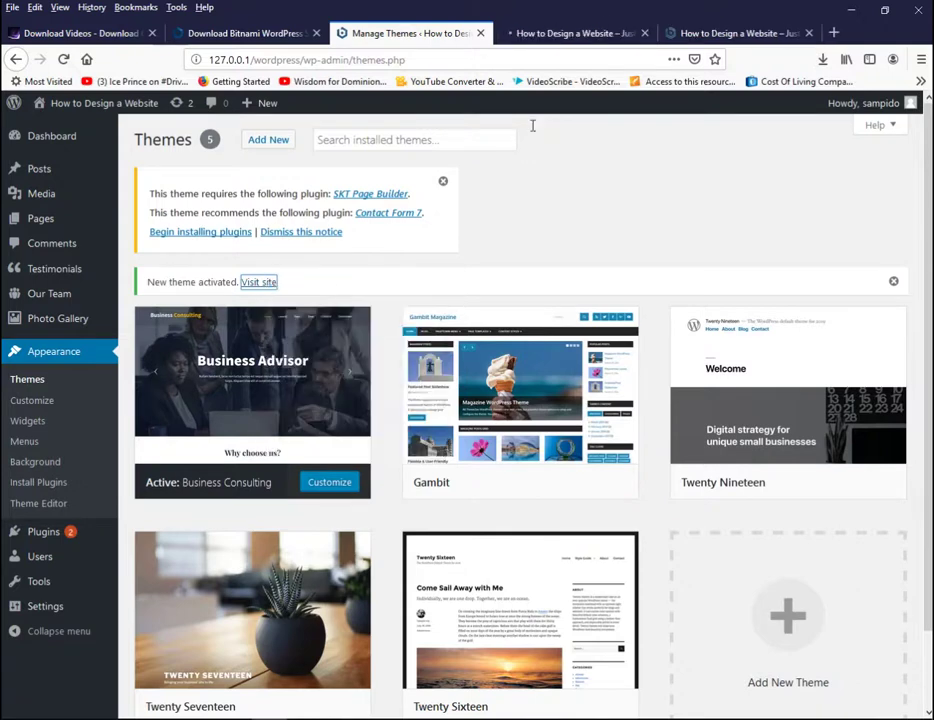
{"action": "left_click", "coordinate": [557, 32]}
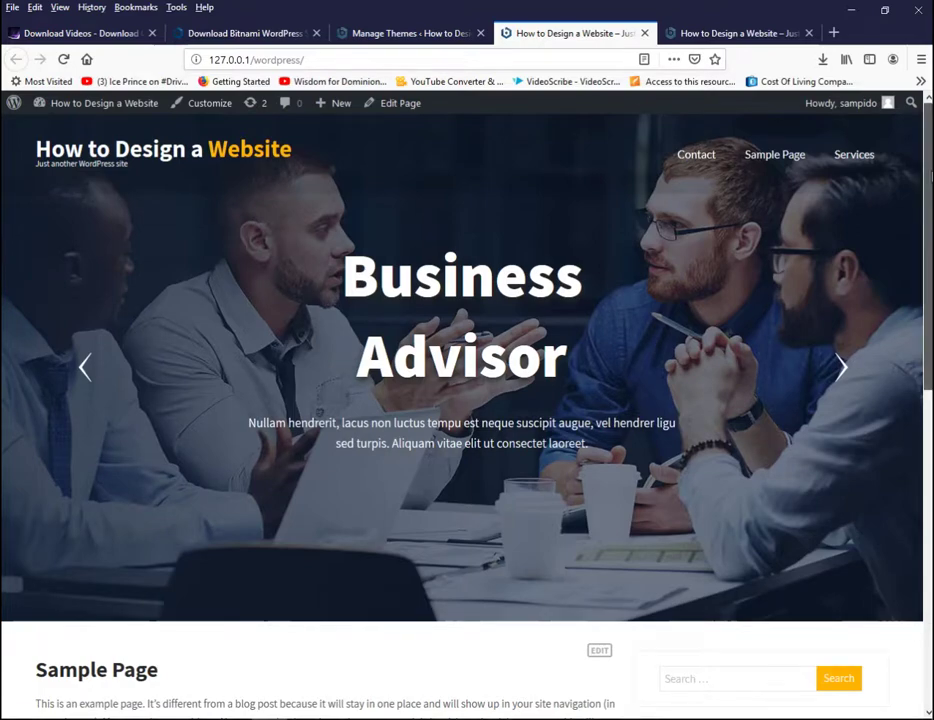
Step: Scroll down through the new Business Advisor homepage and back up, then show the Bitnami download tab
{"action": "scroll", "coordinate": [930, 175], "scroll_direction": "down", "scroll_amount": 5}
{"action": "scroll", "coordinate": [467, 400], "scroll_direction": "down", "scroll_amount": 2}
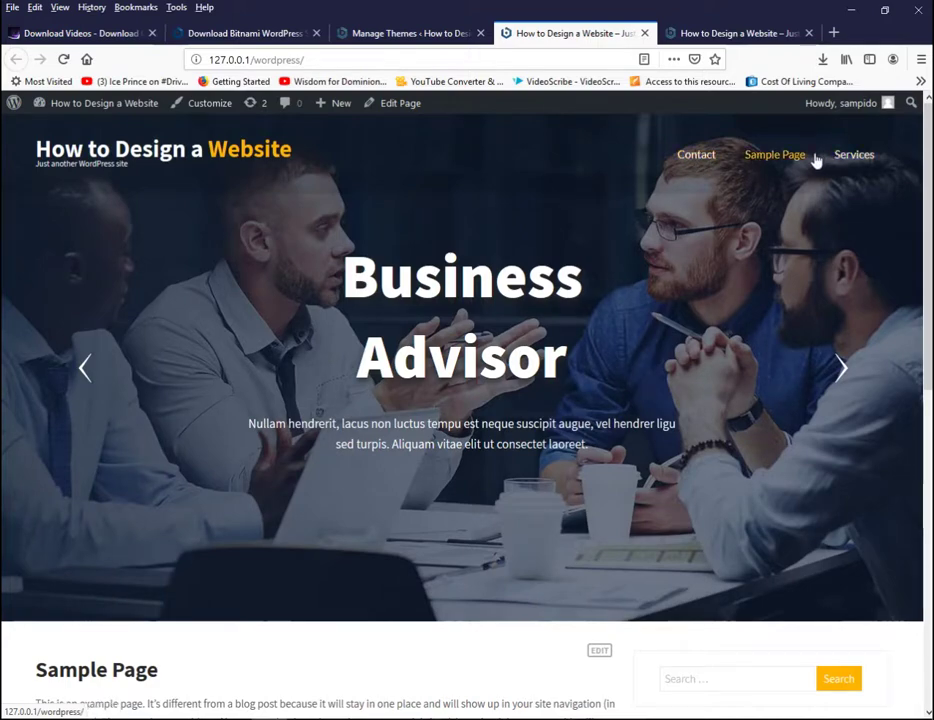
{"action": "scroll", "coordinate": [460, 400], "scroll_direction": "down", "scroll_amount": 1}
{"action": "scroll", "coordinate": [460, 400], "scroll_direction": "up", "scroll_amount": 1}
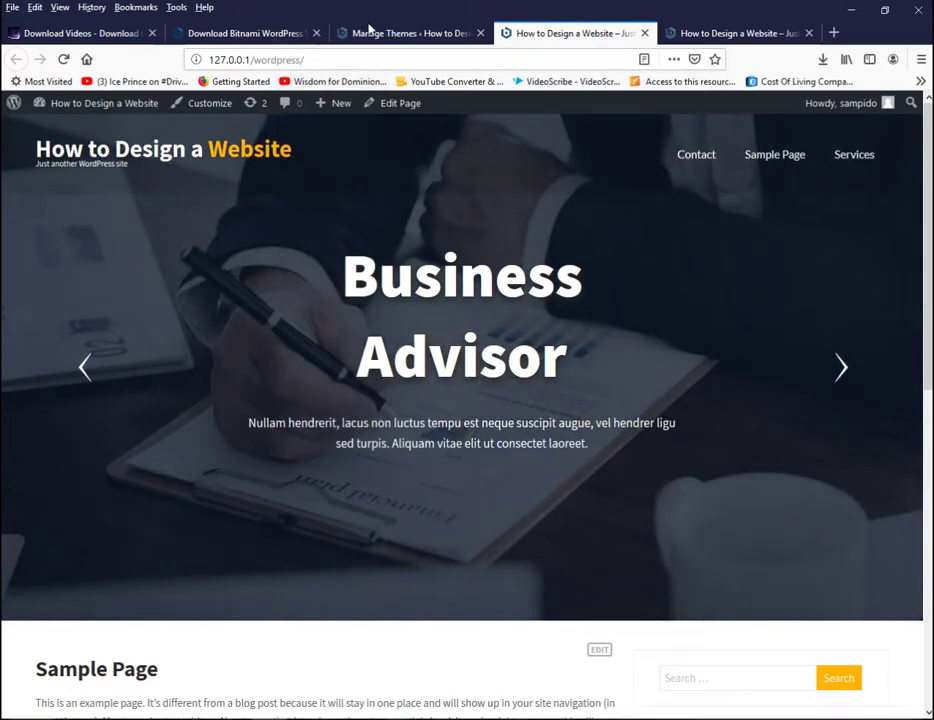
{"action": "left_click", "coordinate": [235, 35]}
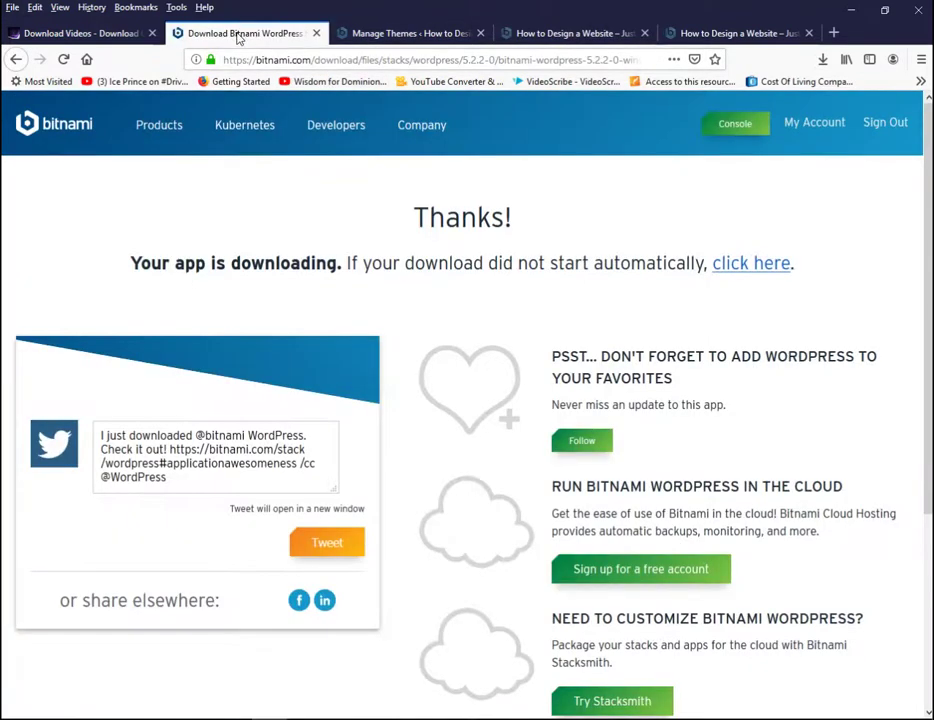
Step: Check the Themes admin tab with Business Consulting active, then switch to the last site tab
{"action": "left_click", "coordinate": [376, 35]}
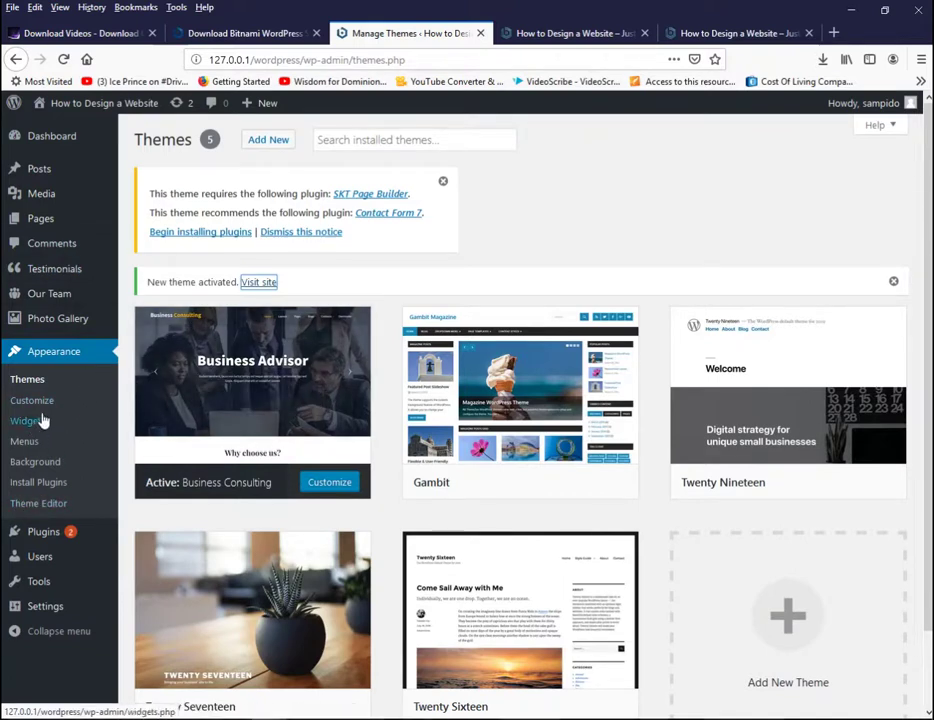
{"action": "mouse_move", "coordinate": [44, 537]}
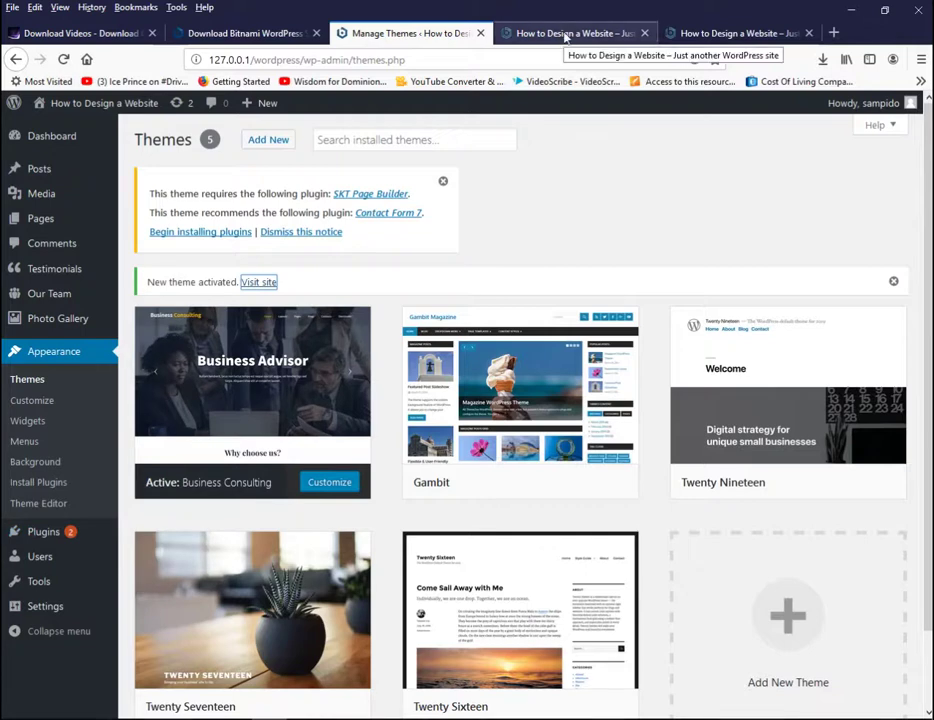
{"action": "left_click", "coordinate": [725, 29]}
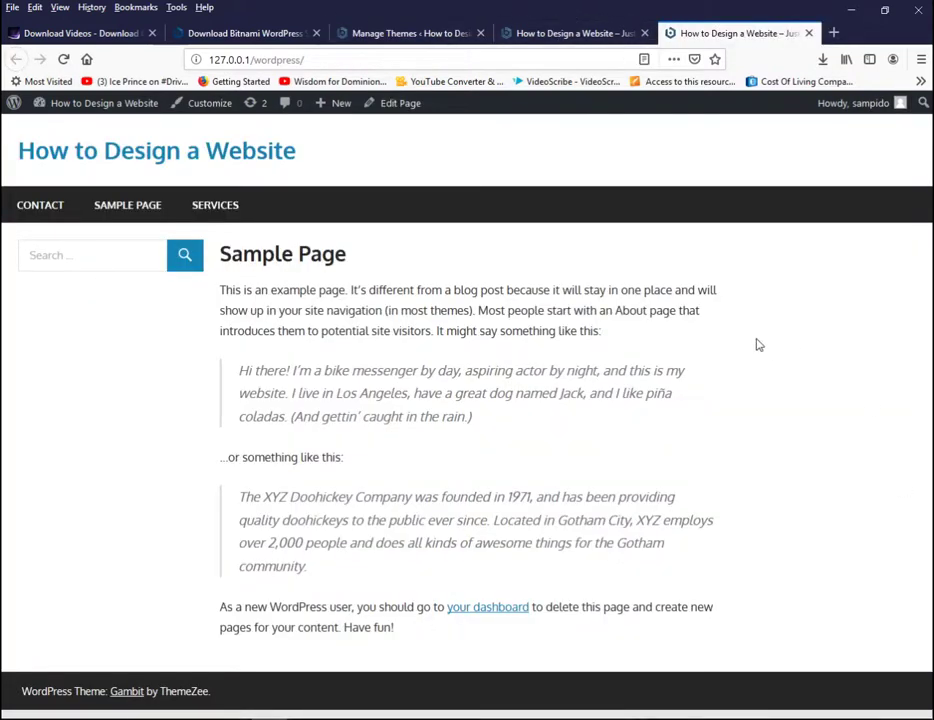